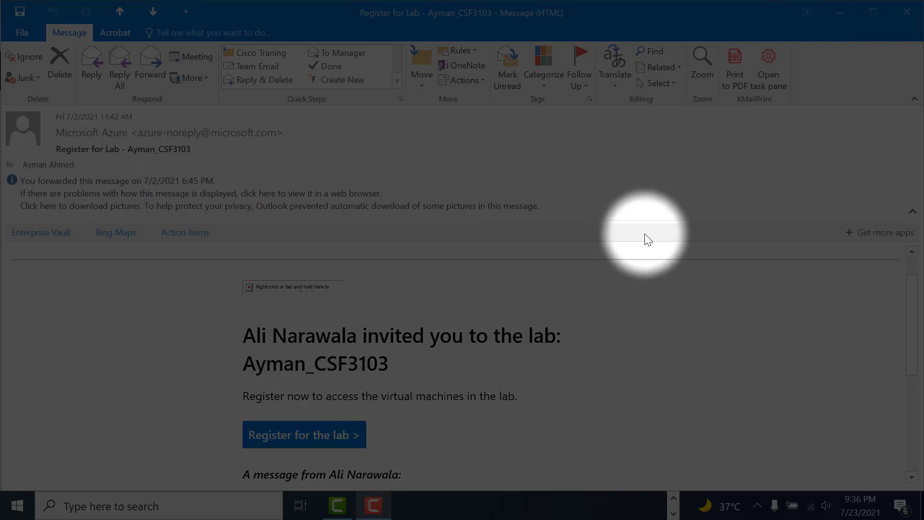
Set Outlook aside and sign back in to Azure Lab Services with the existing Microsoft account.
{"action": "left_click", "coordinate": [830, 15]}
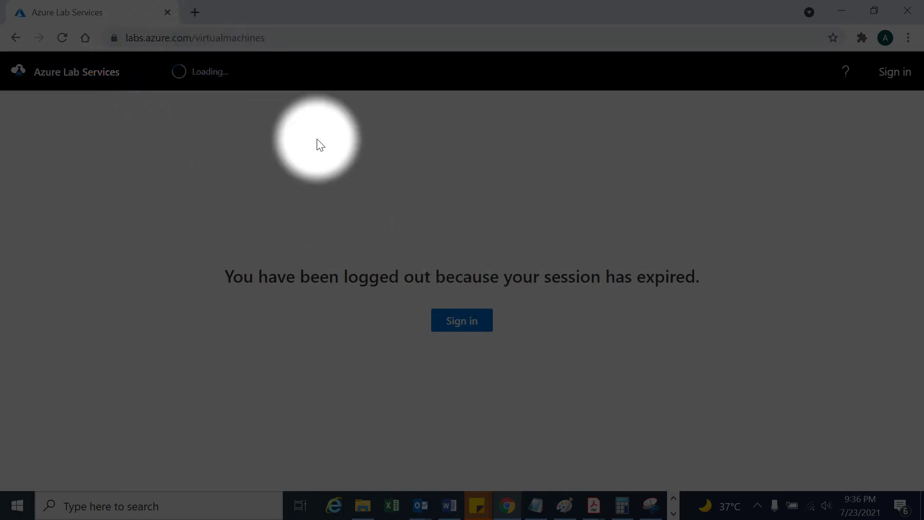
{"action": "left_click", "coordinate": [456, 322]}
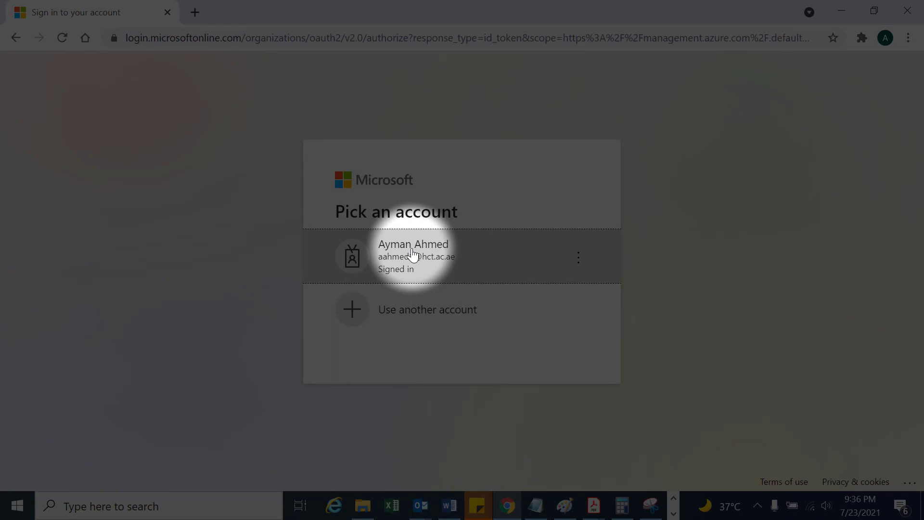
{"action": "left_click", "coordinate": [413, 254]}
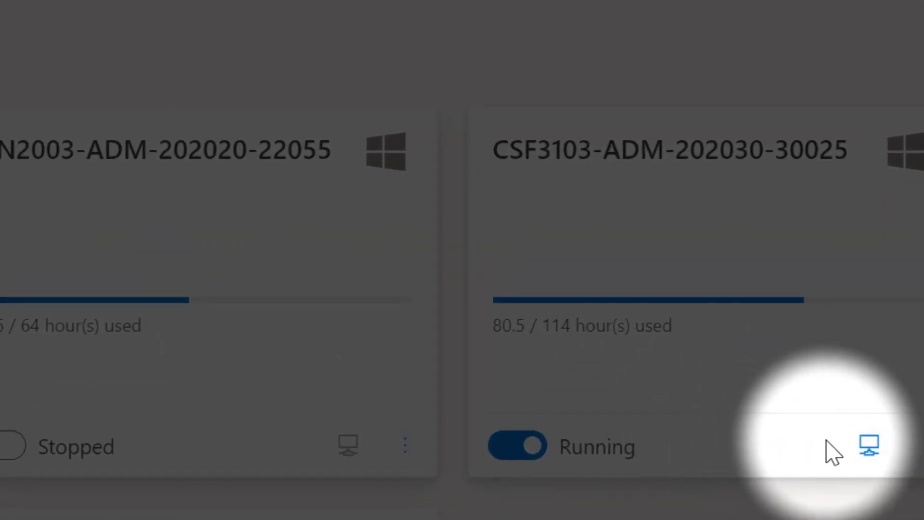
Save and open the CSF3103 lab machine's .rdp file, connecting past the unknown-publisher warning.
{"action": "left_click", "coordinate": [869, 448]}
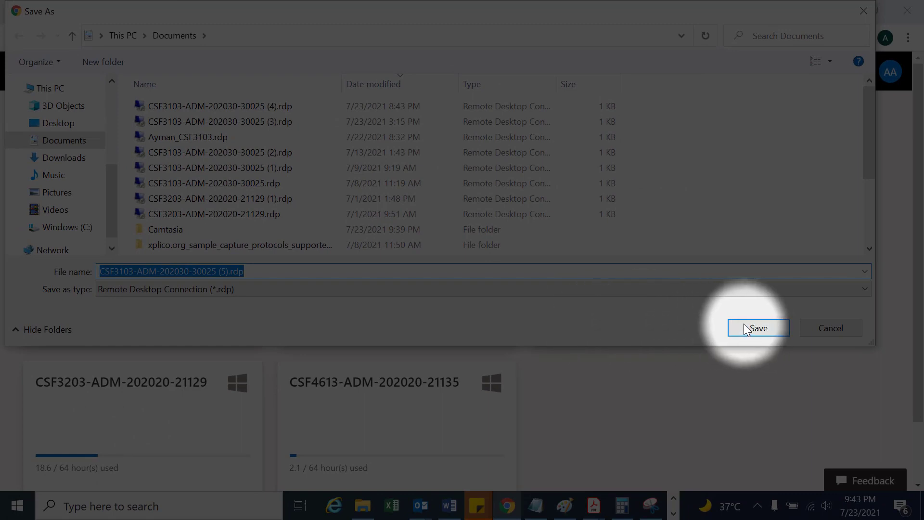
{"action": "left_click", "coordinate": [752, 329]}
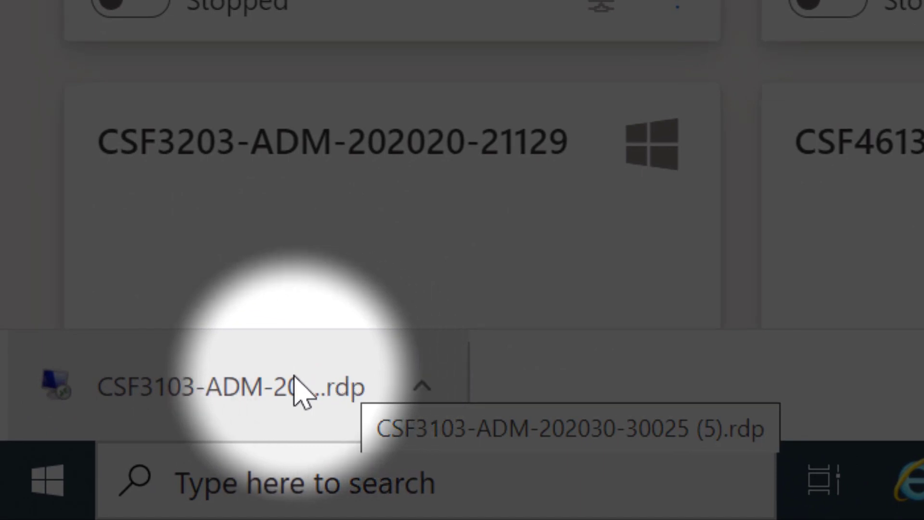
{"action": "left_click", "coordinate": [297, 390]}
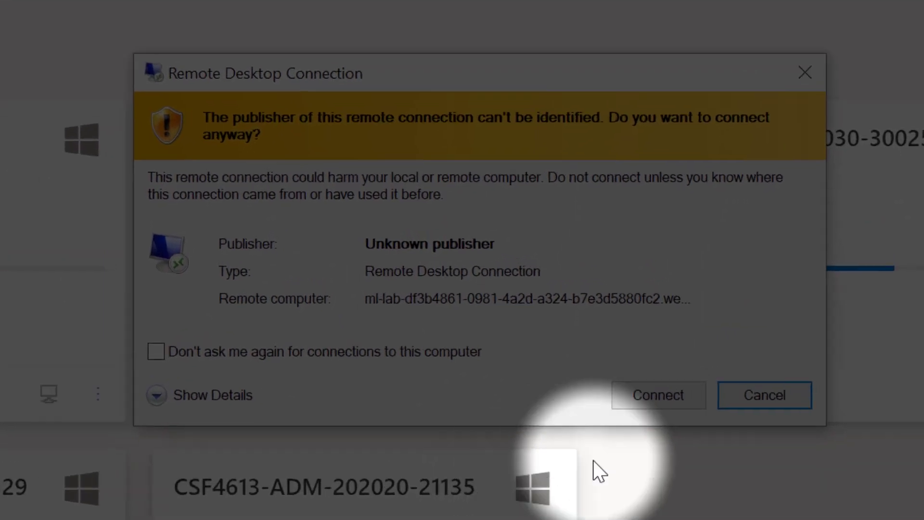
{"action": "left_click", "coordinate": [659, 395]}
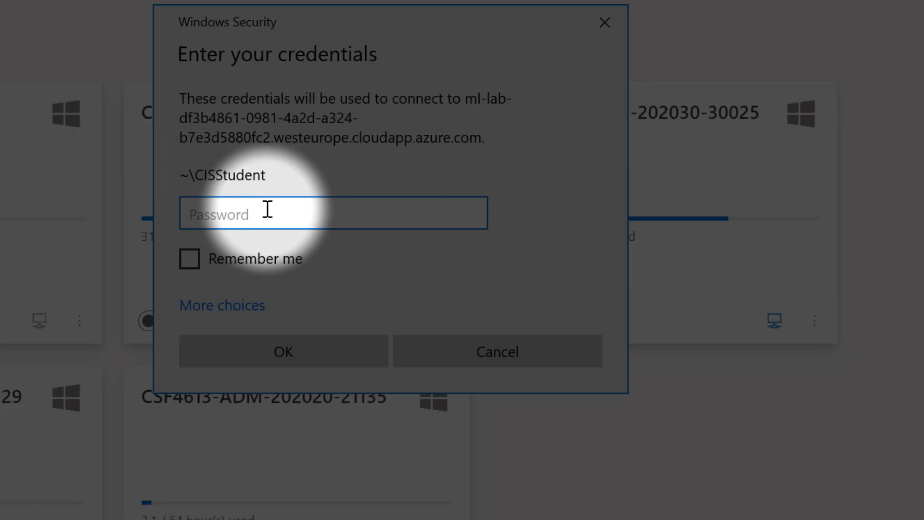
Enter the VM account password and accept the unverified certificate to connect.
{"action": "type", "text": "••••"}
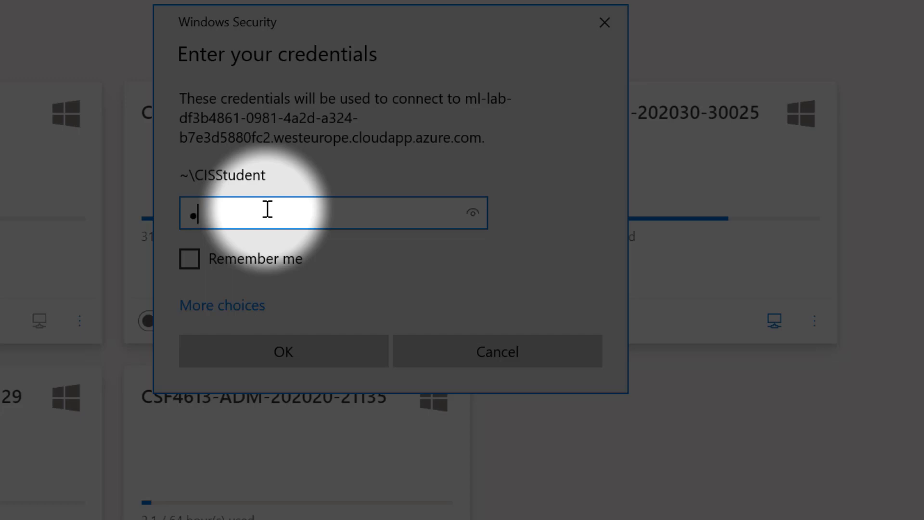
{"action": "type", "text": "•••••"}
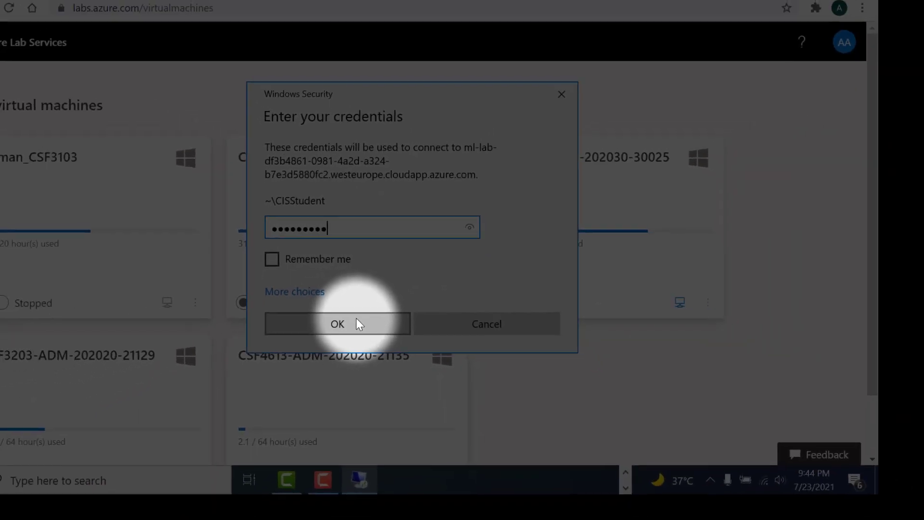
{"action": "left_click", "coordinate": [356, 320]}
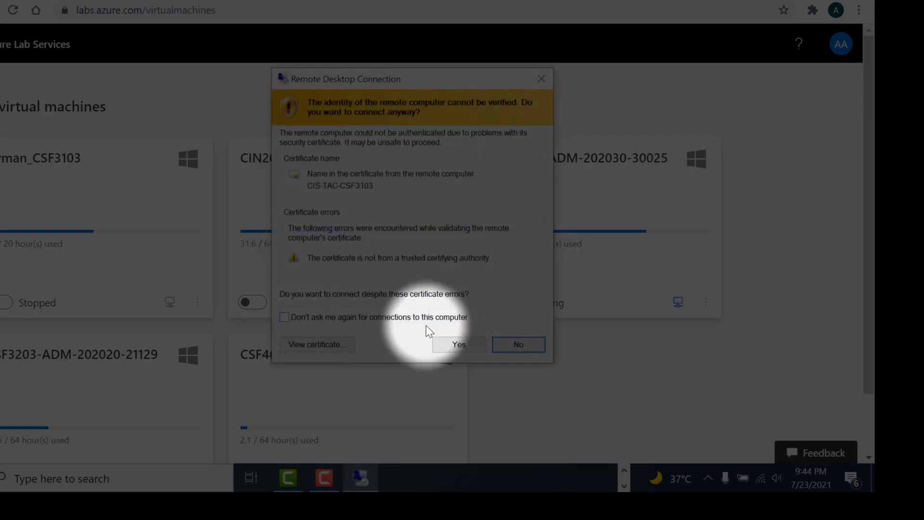
{"action": "left_click", "coordinate": [459, 344]}
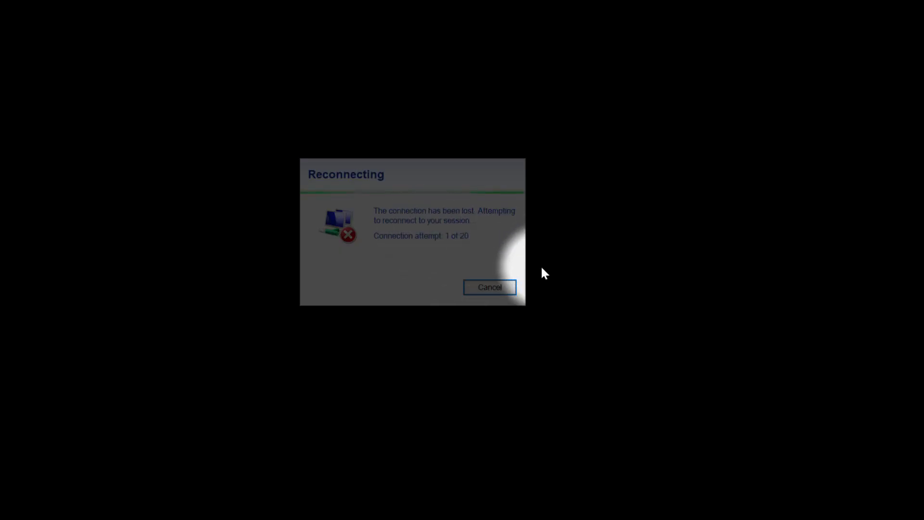
Cancel the reconnect attempt and download and open a fresh CSF3103 .rdp file.
{"action": "left_click", "coordinate": [501, 283]}
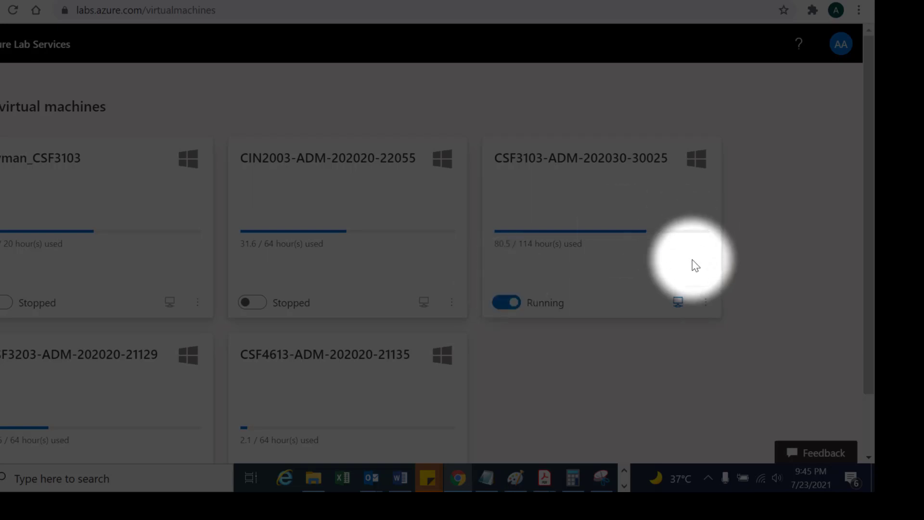
{"action": "left_click", "coordinate": [679, 303]}
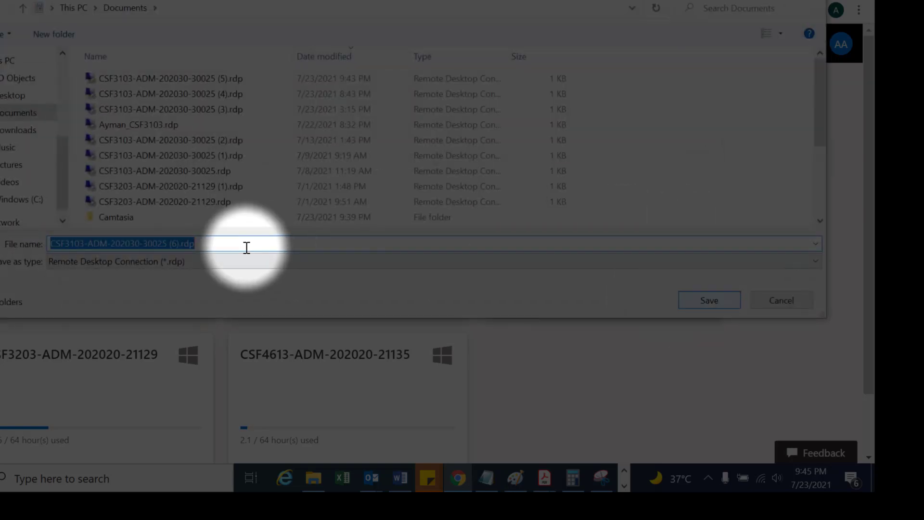
{"action": "left_click", "coordinate": [690, 300]}
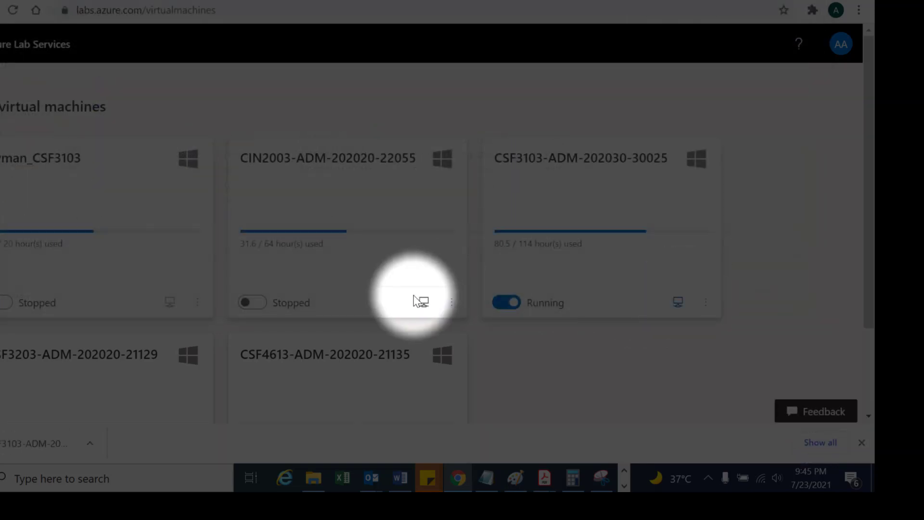
{"action": "left_click", "coordinate": [68, 441]}
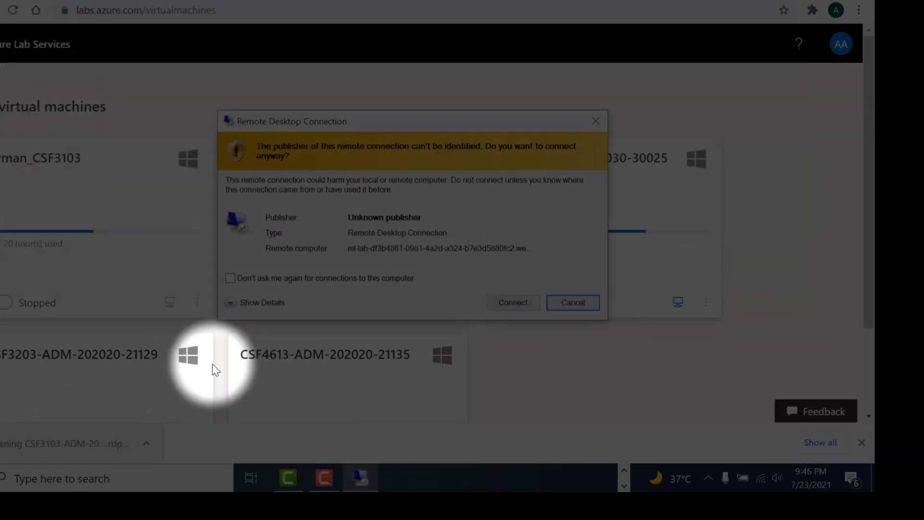
Connect to the lab machine with the account password, accepting the certificate warning.
{"action": "left_click", "coordinate": [500, 302]}
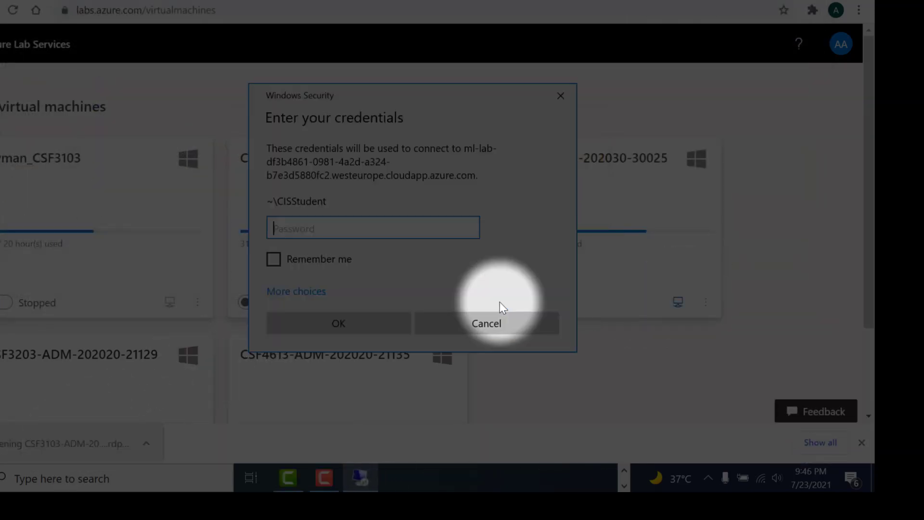
{"action": "type", "text": "********"}
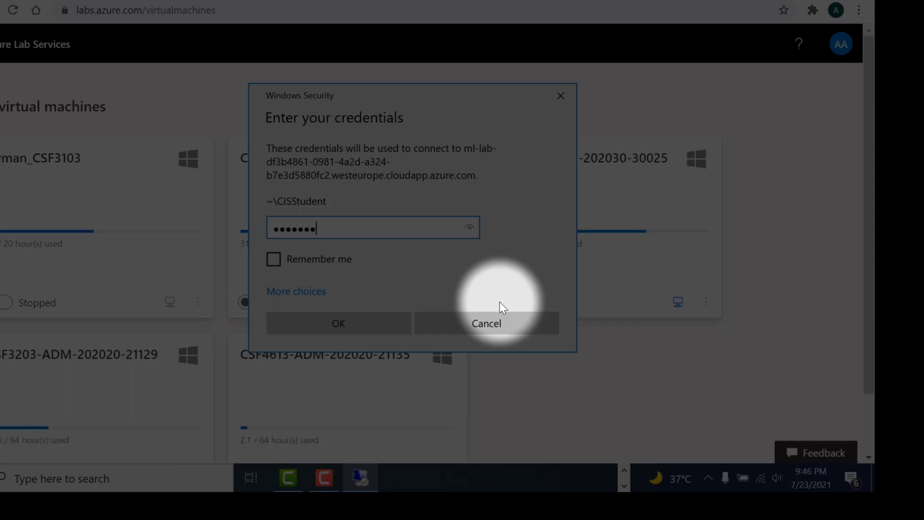
{"action": "type", "text": "*"}
{"action": "key", "text": "Return"}
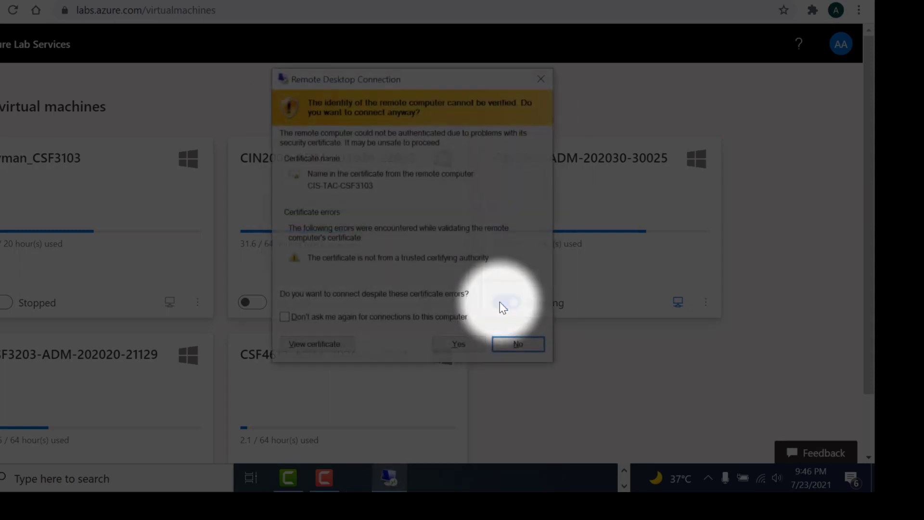
{"action": "left_click", "coordinate": [453, 350]}
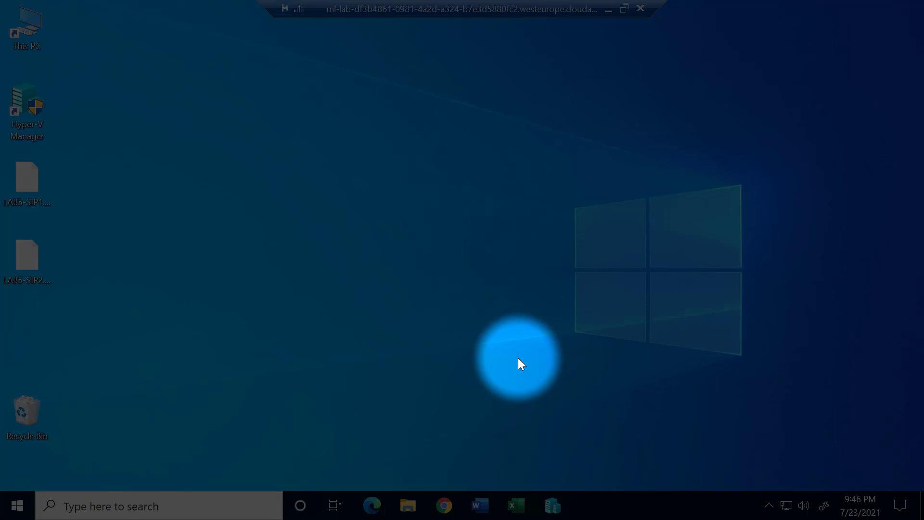
Launch Hyper-V Manager from its shortcut on the remote lab desktop.
{"action": "left_click", "coordinate": [28, 105]}
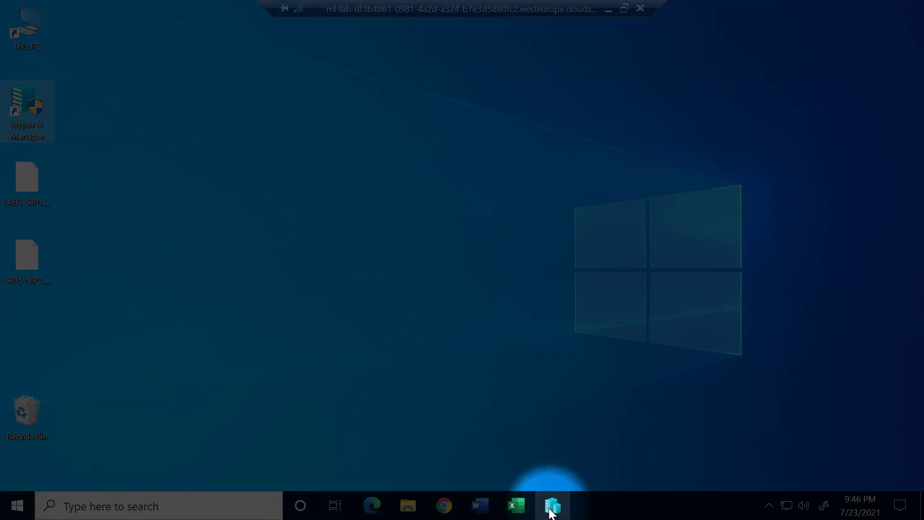
{"action": "left_click", "coordinate": [552, 505]}
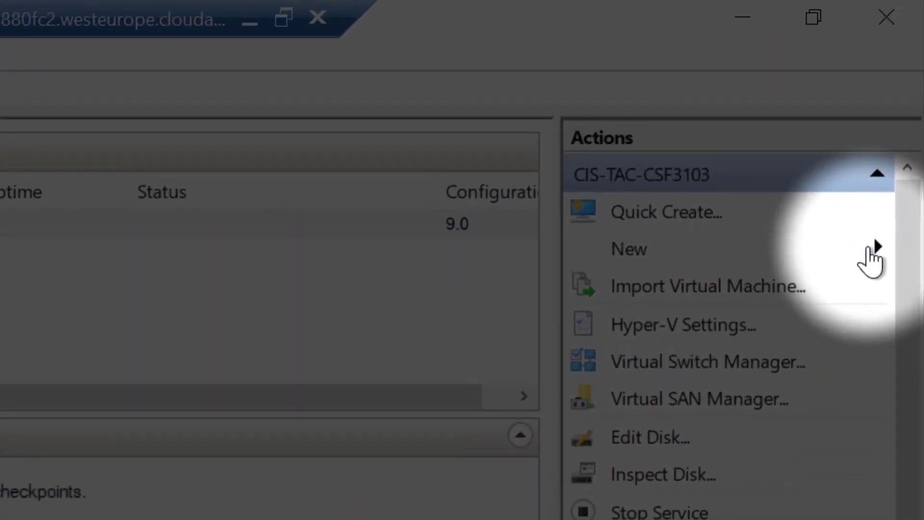
Start a new virtual machine and name it Security-Onion plus the ID, inserting an H before the digits.
{"action": "left_click", "coordinate": [868, 248]}
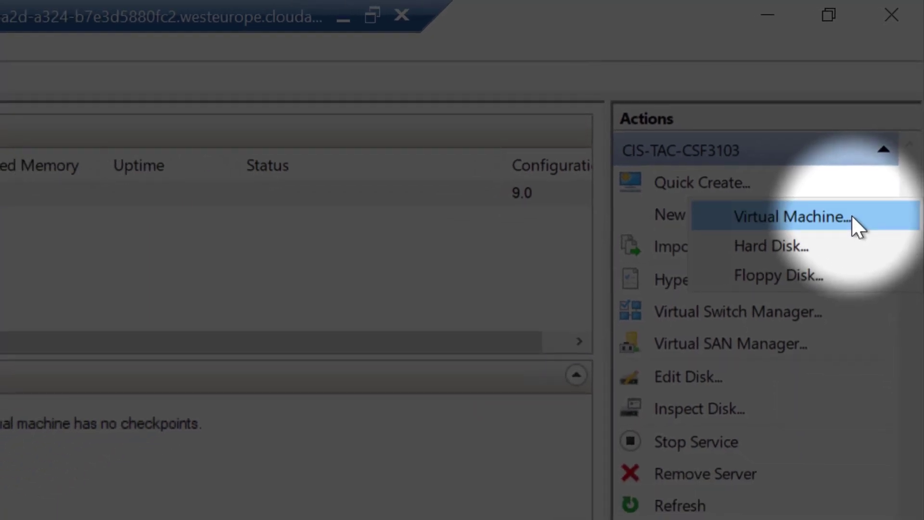
{"action": "left_click", "coordinate": [851, 217]}
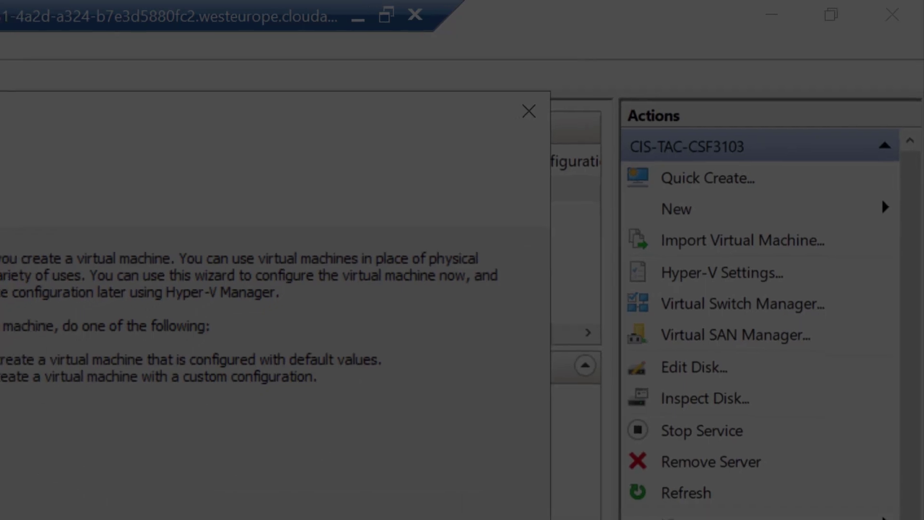
{"action": "left_click", "coordinate": [559, 415]}
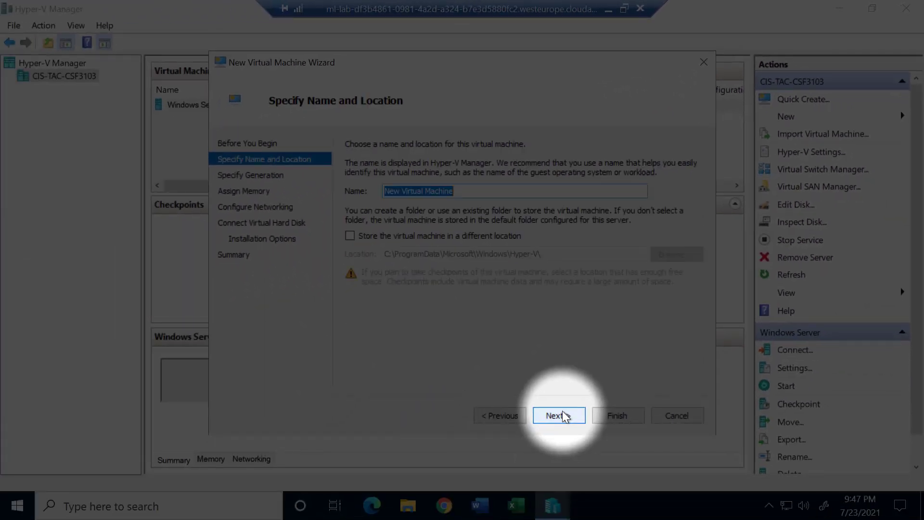
{"action": "type", "text": "S"}
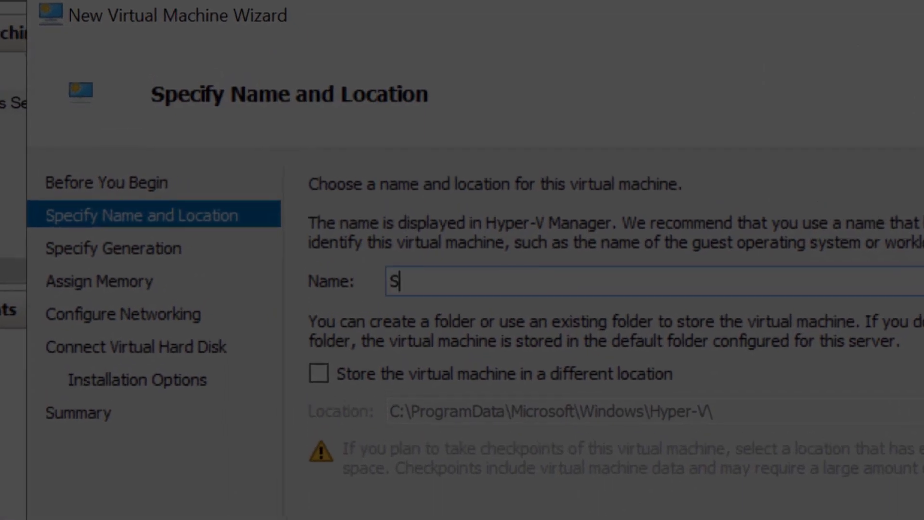
{"action": "type", "text": "ecurity-"}
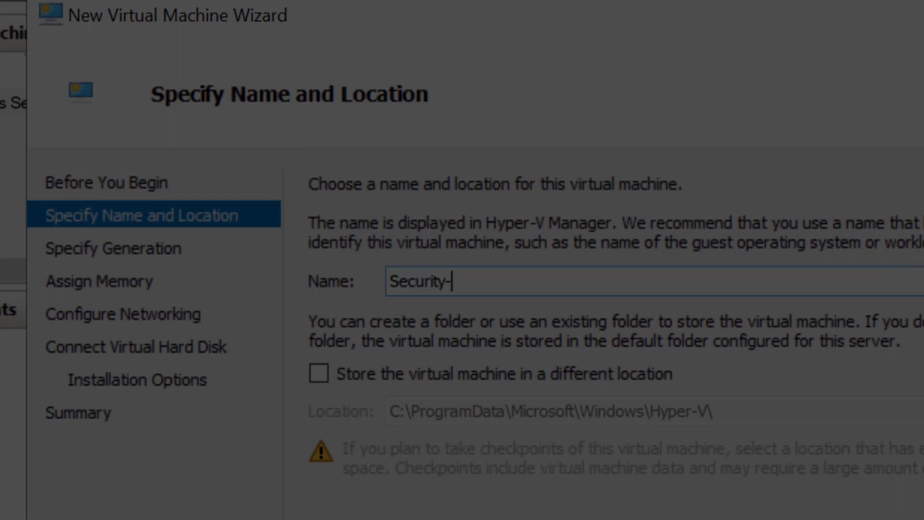
{"action": "type", "text": "Onion-001122"}
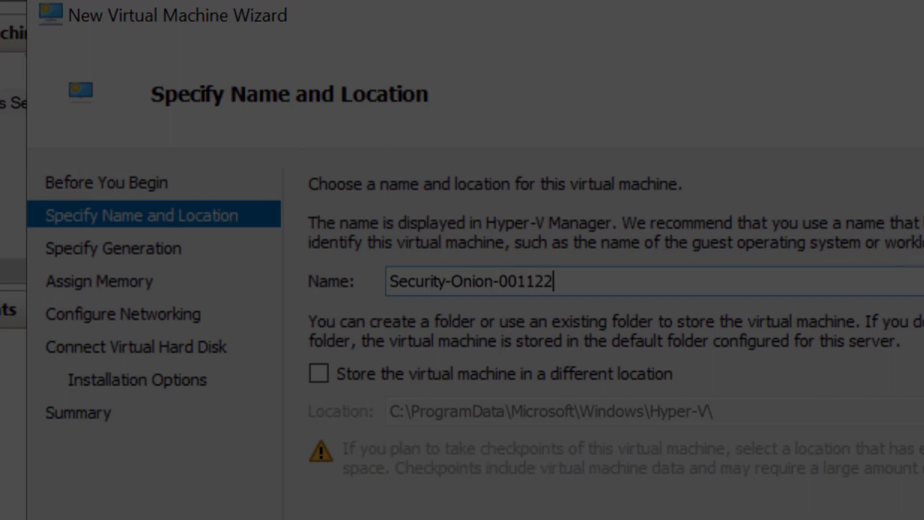
{"action": "type", "text": "33"}
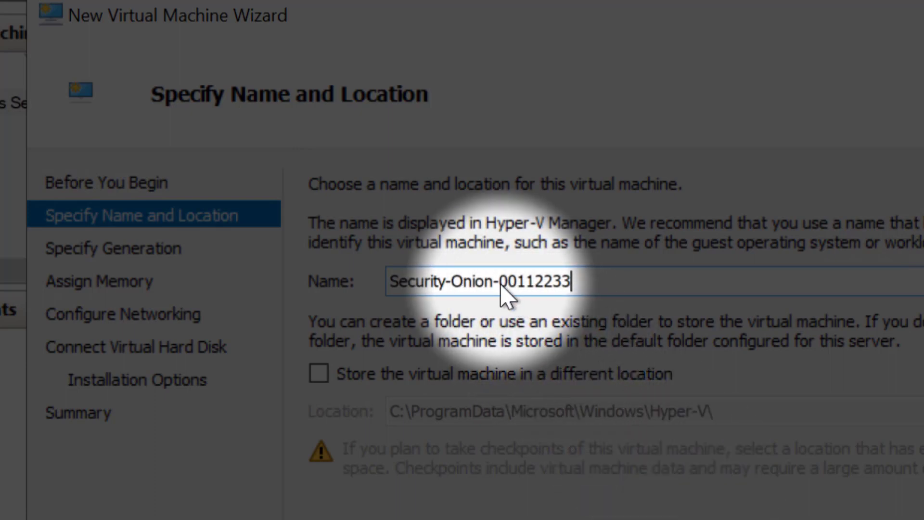
{"action": "left_click", "coordinate": [501, 282]}
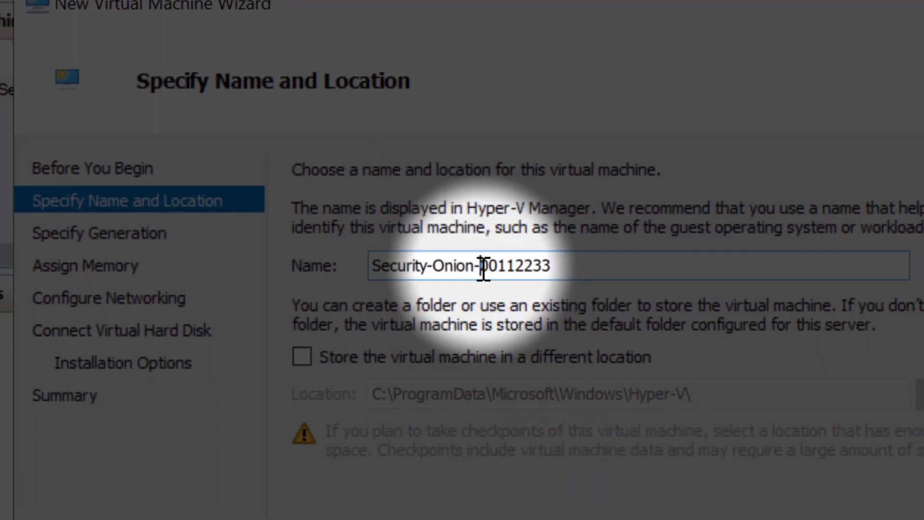
{"action": "type", "text": "H"}
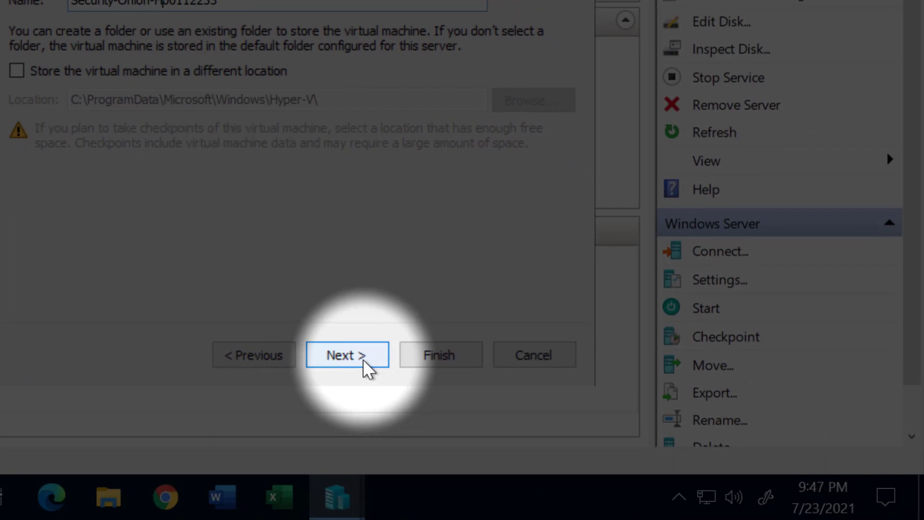
{"action": "left_click", "coordinate": [365, 366]}
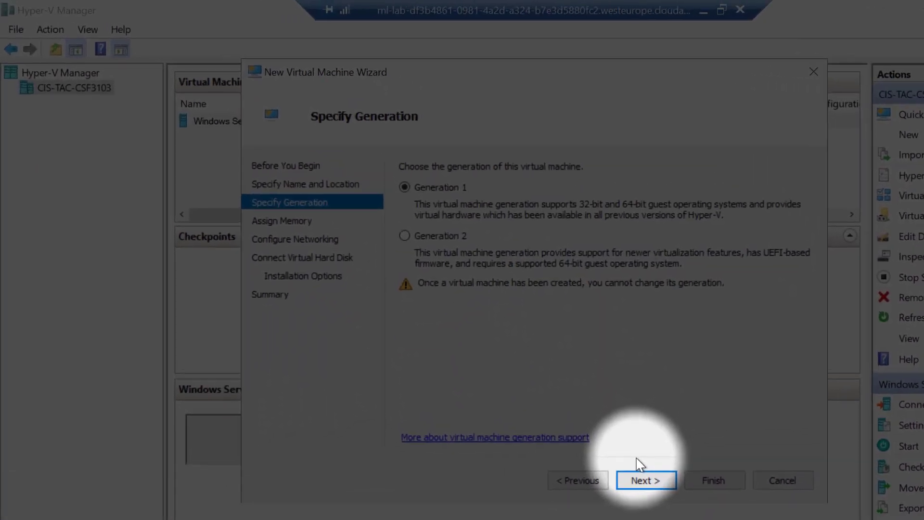
Keep Generation 1 and set the VM's startup memory to 2048 MB.
{"action": "left_click", "coordinate": [646, 482]}
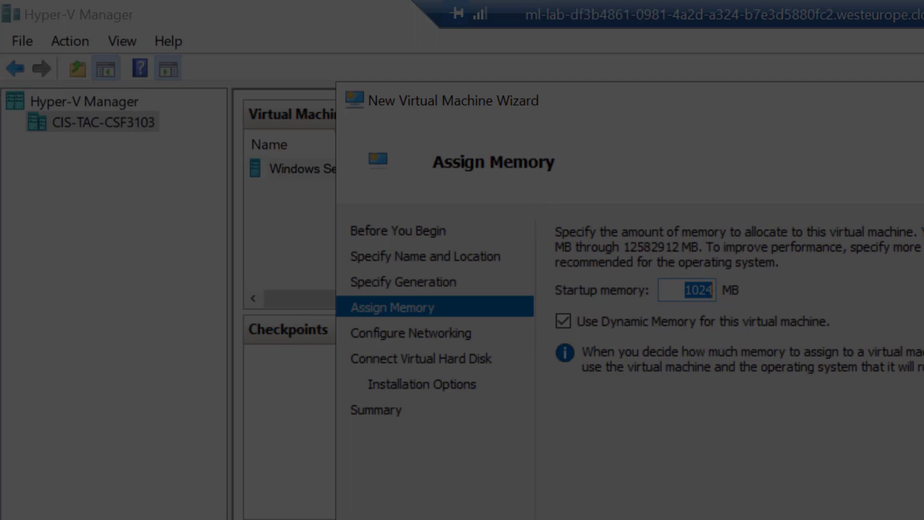
{"action": "type", "text": "2"}
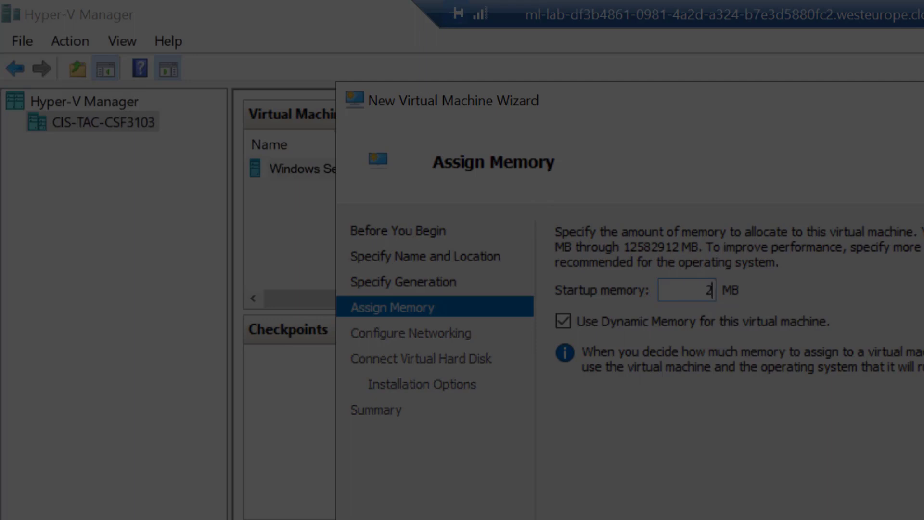
{"action": "type", "text": "0"}
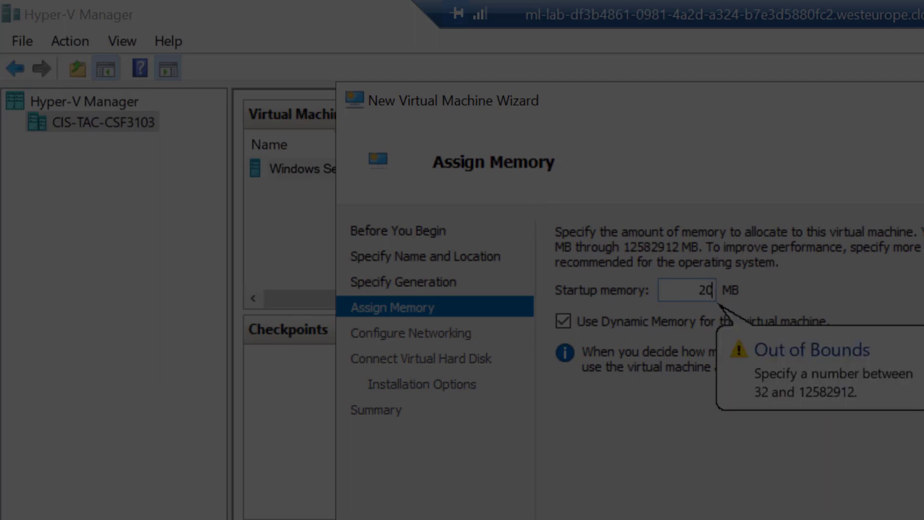
{"action": "type", "text": "48"}
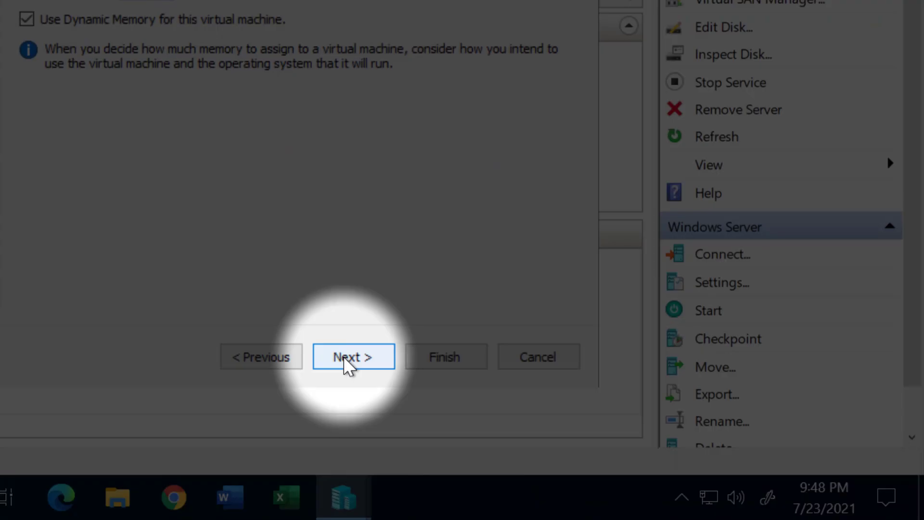
{"action": "left_click", "coordinate": [344, 357]}
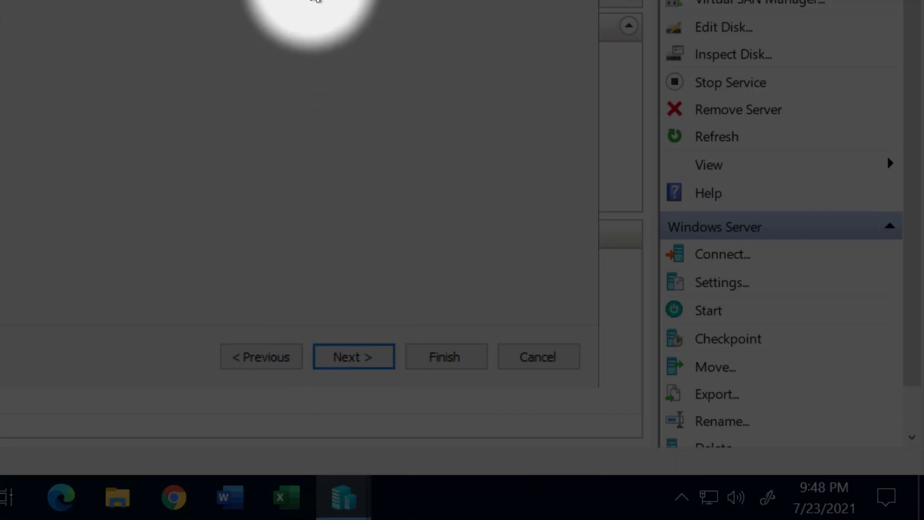
Connect the VM's network adapter to Default Switch.
{"action": "left_click", "coordinate": [409, 69]}
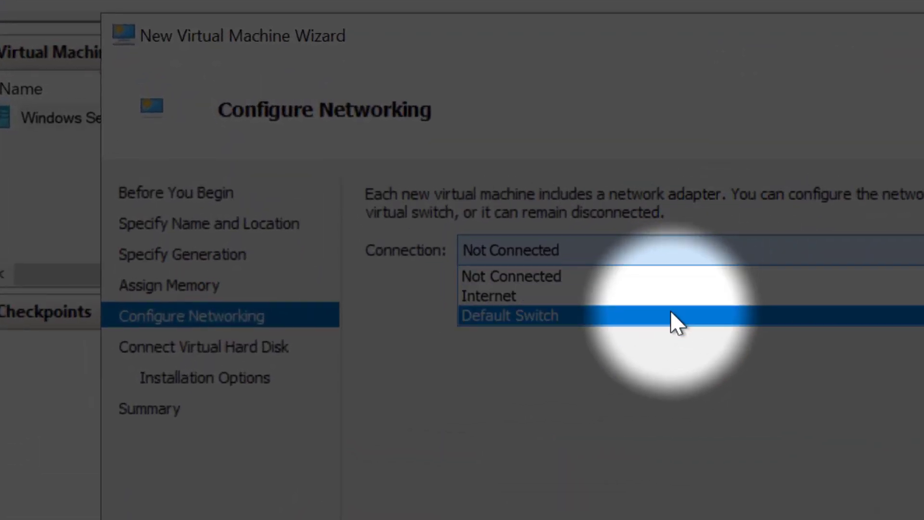
{"action": "left_click", "coordinate": [672, 317]}
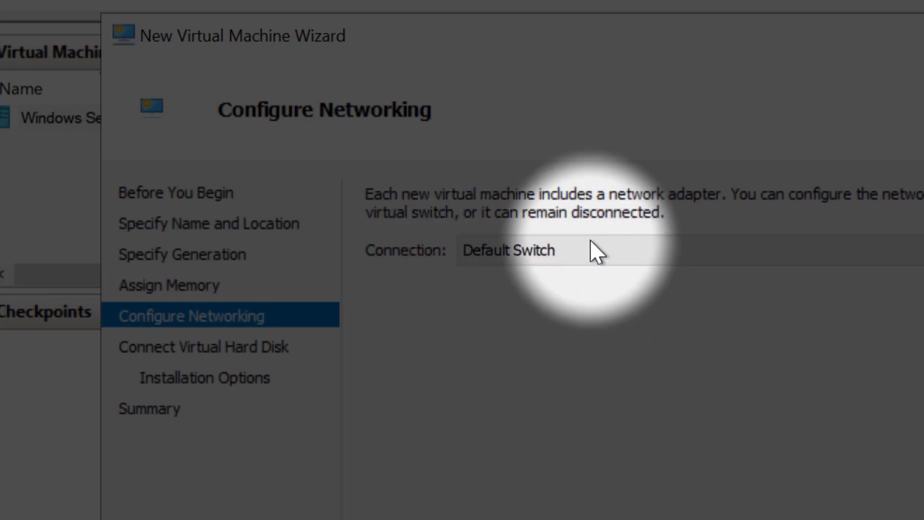
{"action": "left_click", "coordinate": [586, 259]}
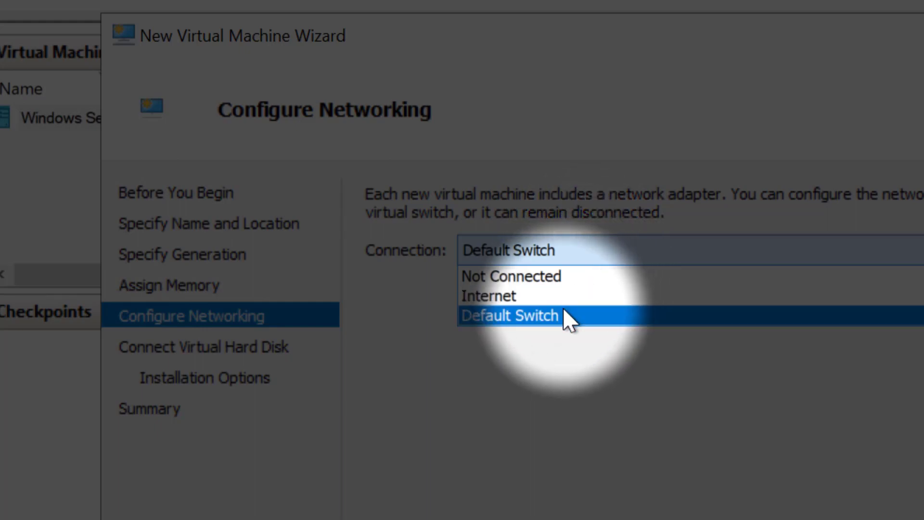
{"action": "left_click", "coordinate": [569, 320]}
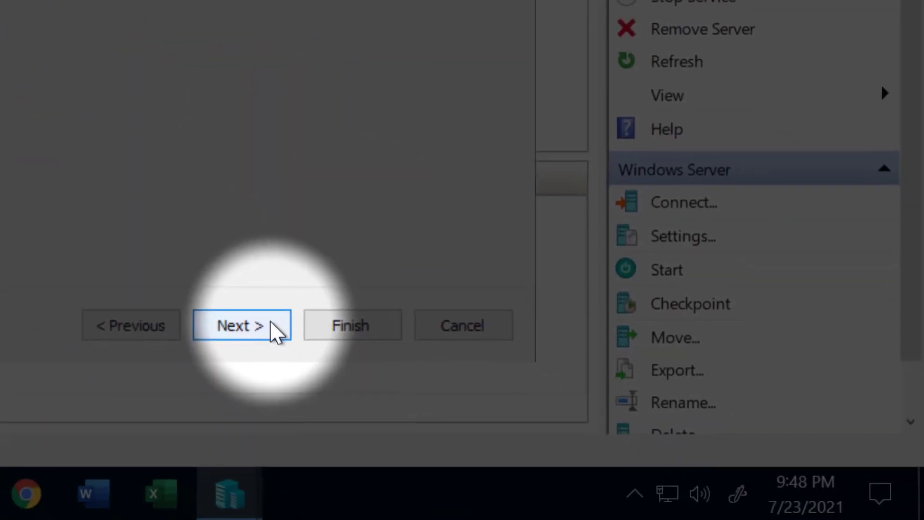
{"action": "left_click", "coordinate": [276, 330]}
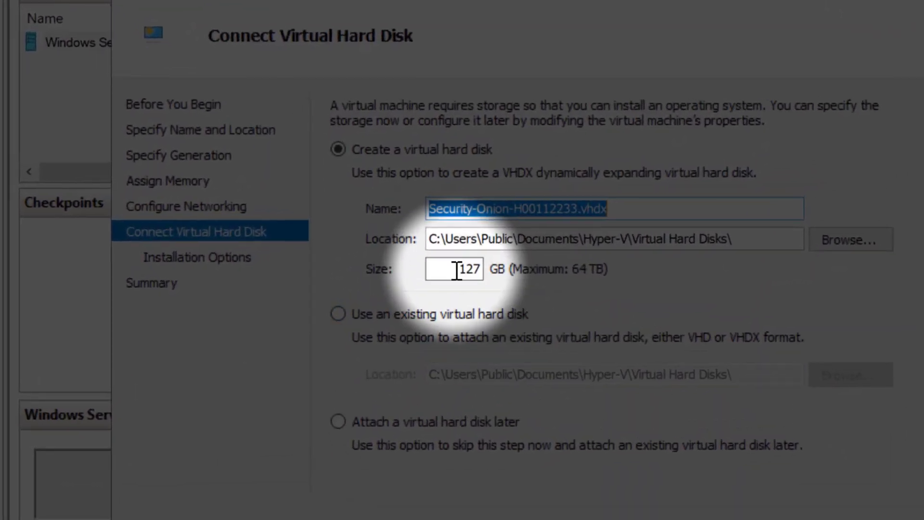
Shrink the new virtual hard disk from 127 GB to 40 GB.
{"action": "left_click_drag", "start_coordinate": [456, 271], "coordinate": [491, 268]}
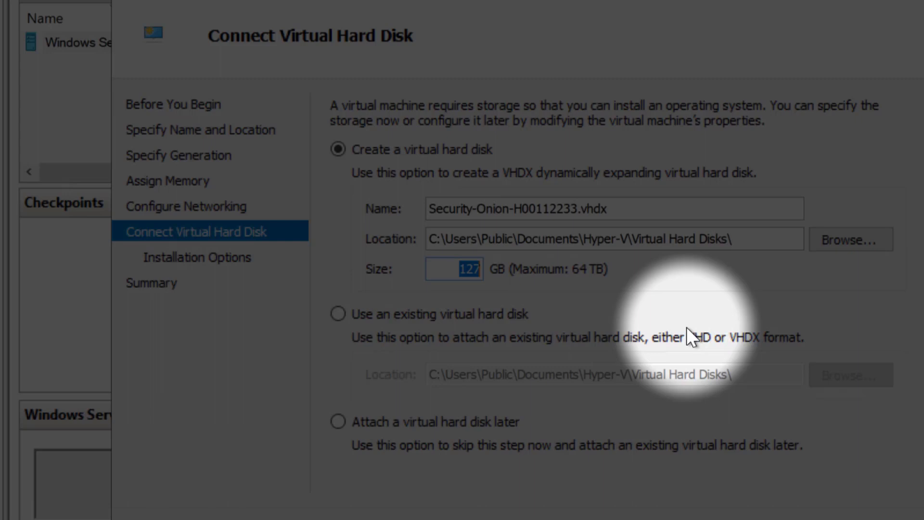
{"action": "type", "text": "40"}
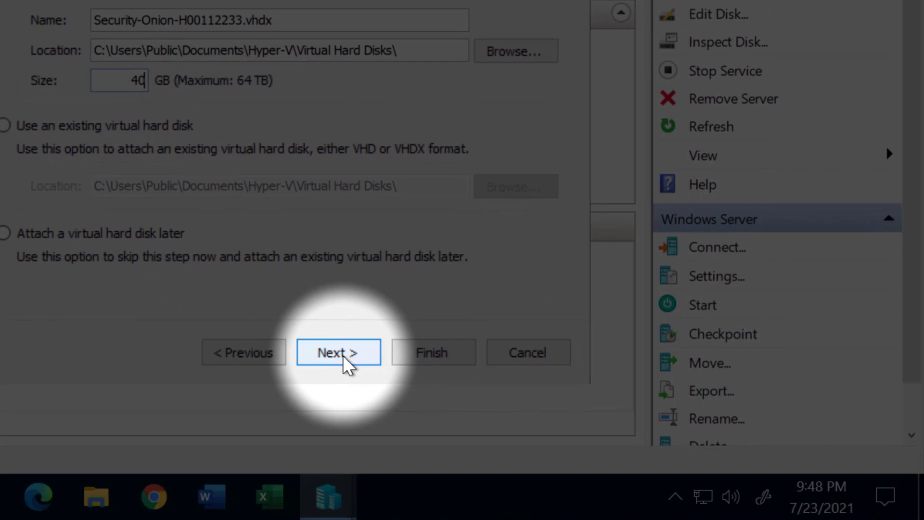
{"action": "left_click", "coordinate": [346, 361]}
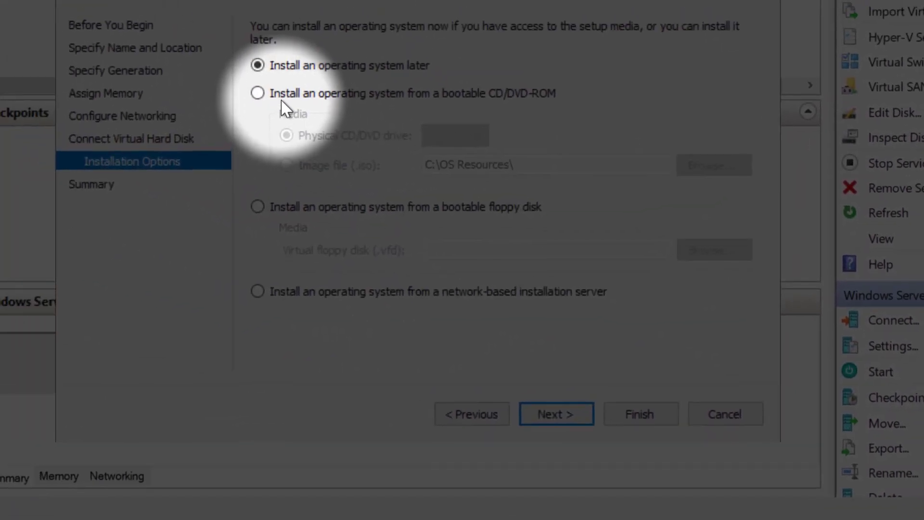
Set the OS to install from the securityonion-14.04.5.7.iso image file, then reach the summary.
{"action": "left_click", "coordinate": [280, 96]}
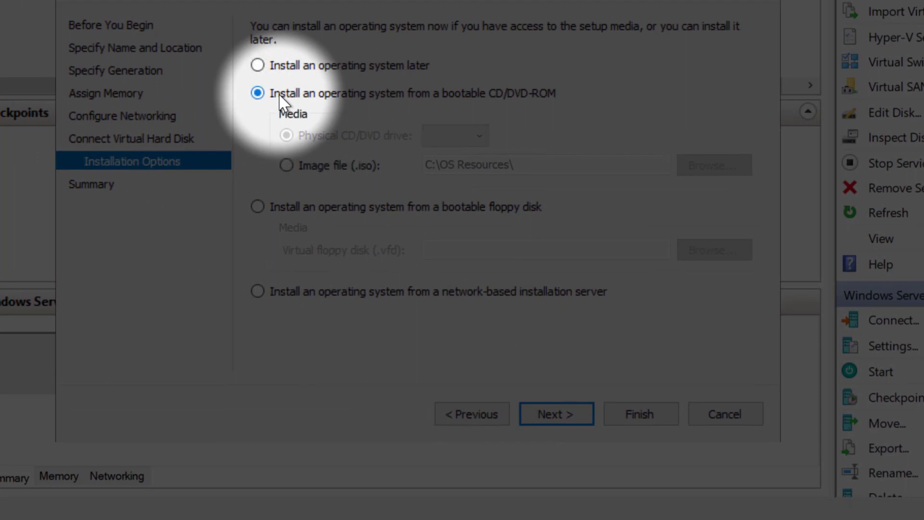
{"action": "left_click", "coordinate": [302, 166]}
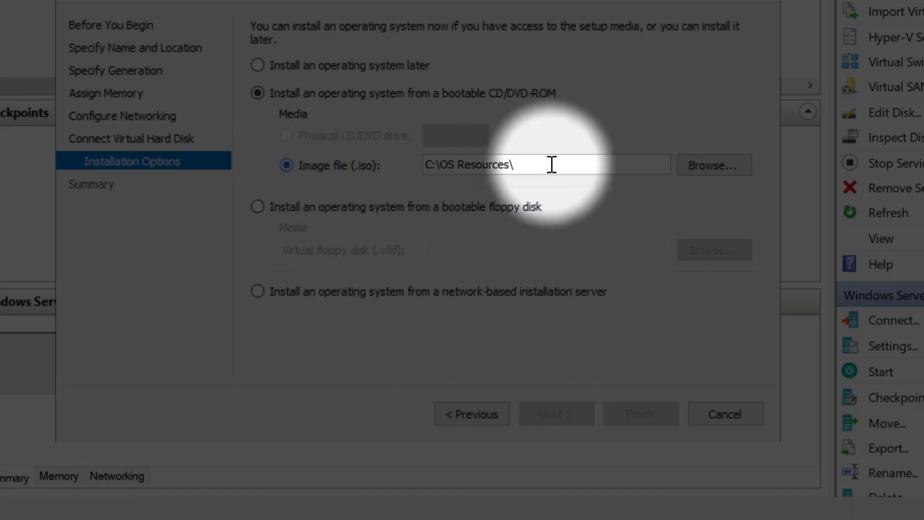
{"action": "left_click", "coordinate": [711, 161]}
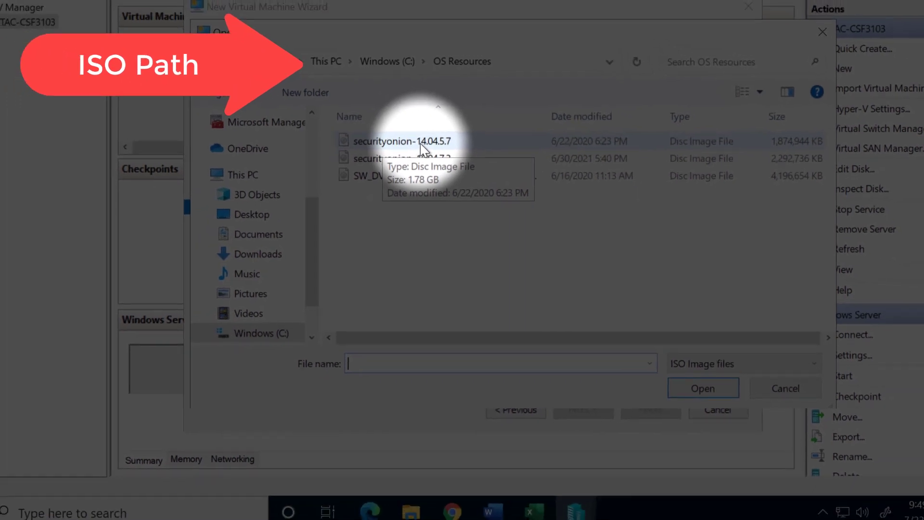
{"action": "left_click", "coordinate": [420, 142]}
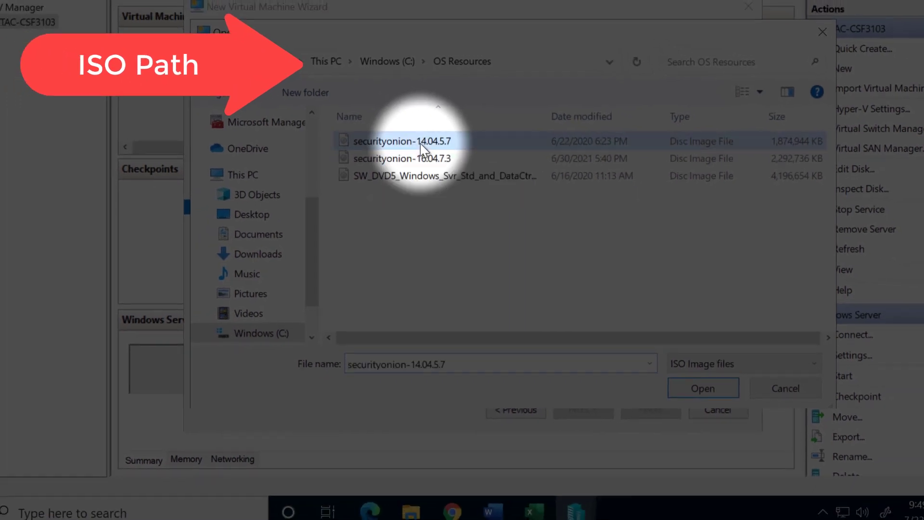
{"action": "left_click", "coordinate": [689, 386]}
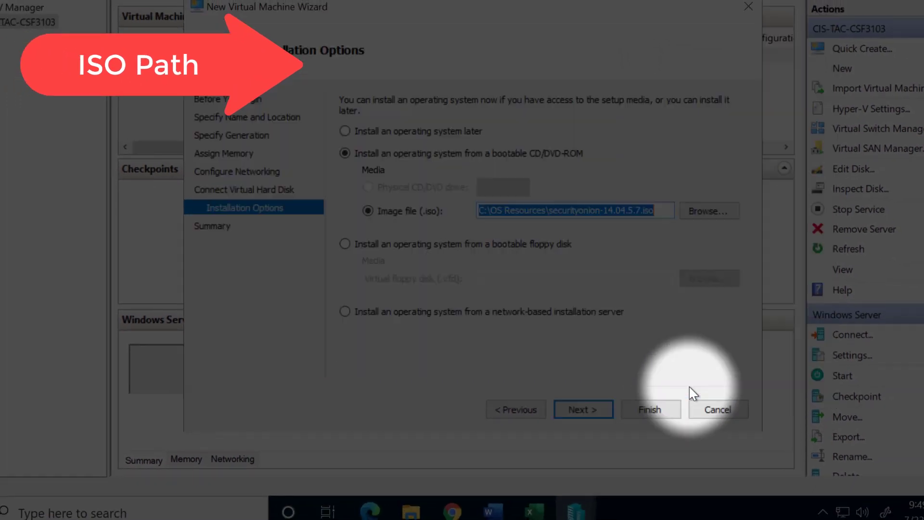
{"action": "left_click", "coordinate": [588, 408]}
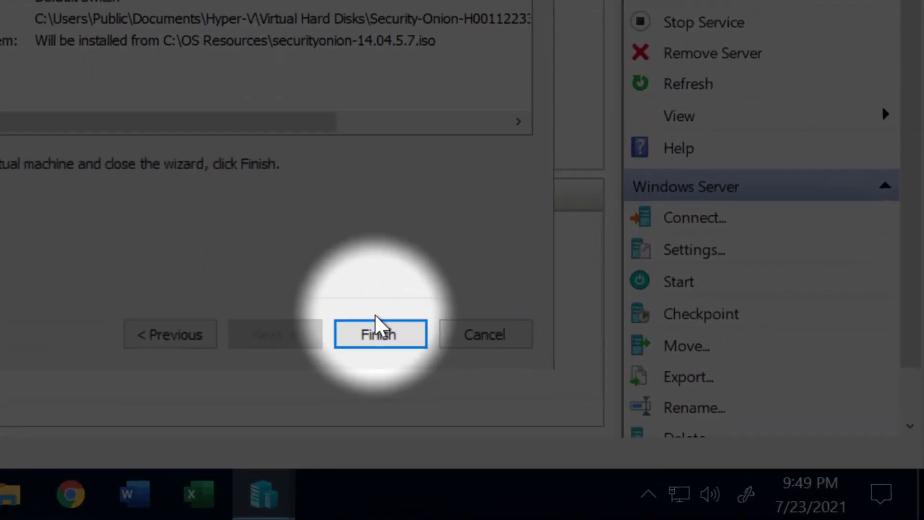
Finish the New Virtual Machine wizard to create the Security-Onion VM.
{"action": "left_click", "coordinate": [347, 322]}
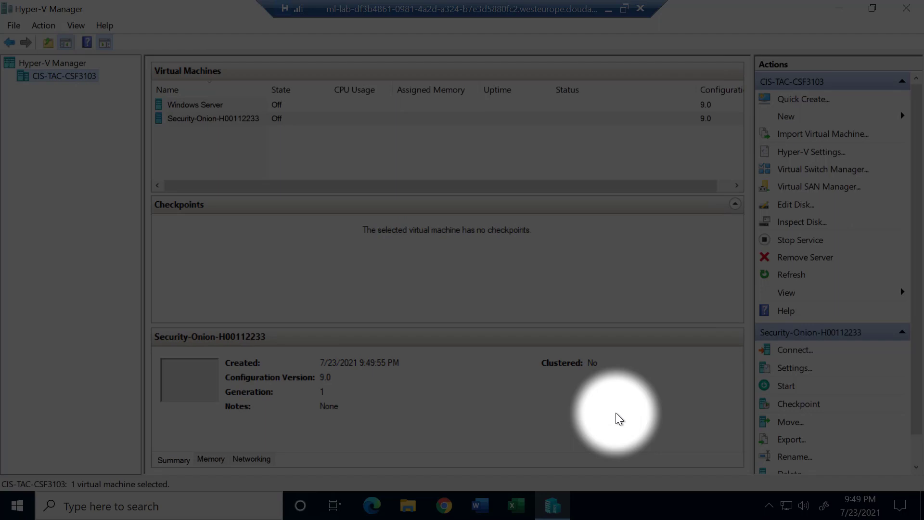
Give the Security-Onion VM 4 virtual processors and save the settings.
{"action": "left_click", "coordinate": [248, 120]}
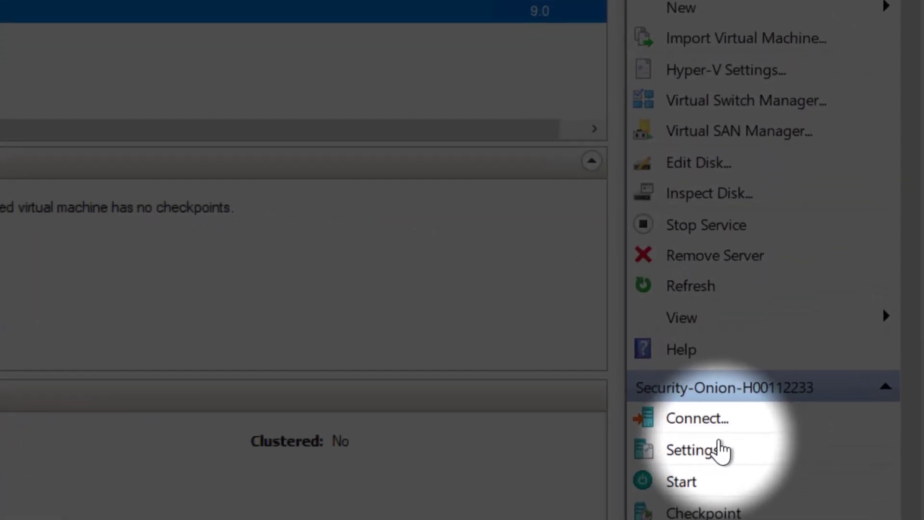
{"action": "left_click", "coordinate": [722, 450]}
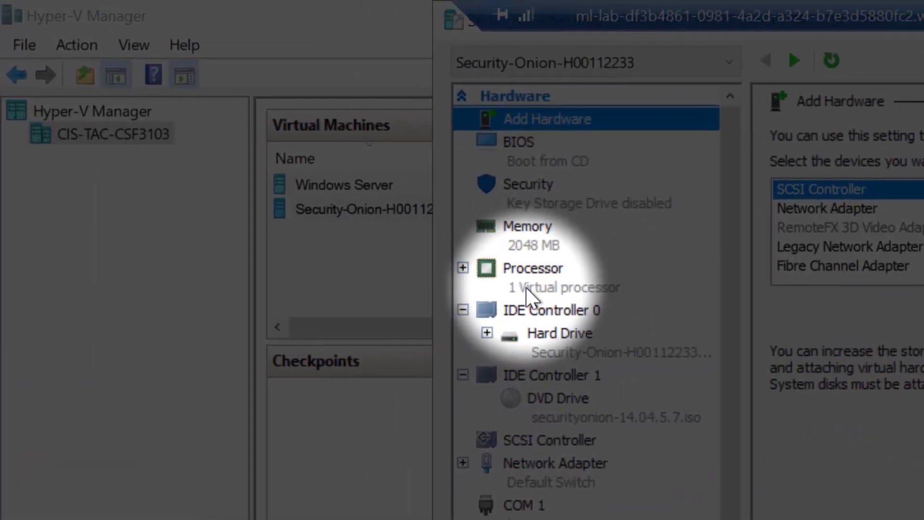
{"action": "left_click", "coordinate": [528, 289]}
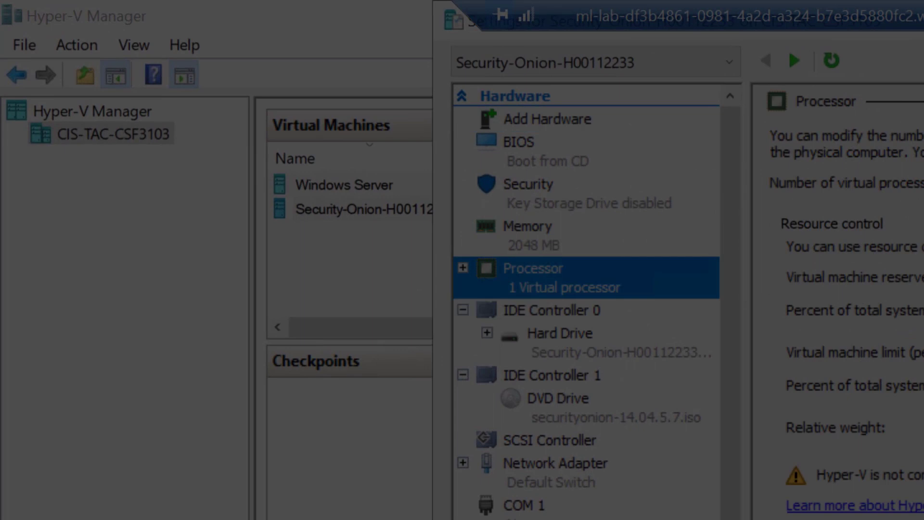
{"action": "left_click", "coordinate": [923, 177]}
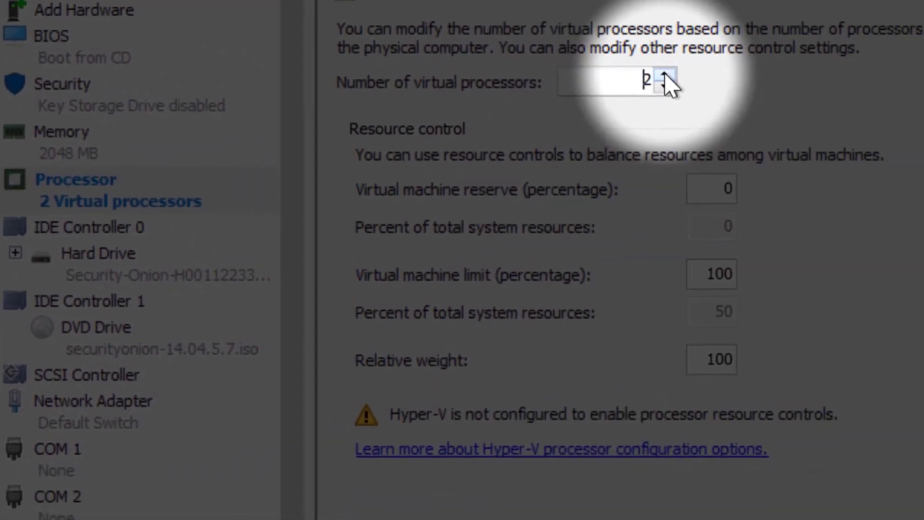
{"action": "left_click", "coordinate": [666, 77]}
{"action": "left_click", "coordinate": [665, 77]}
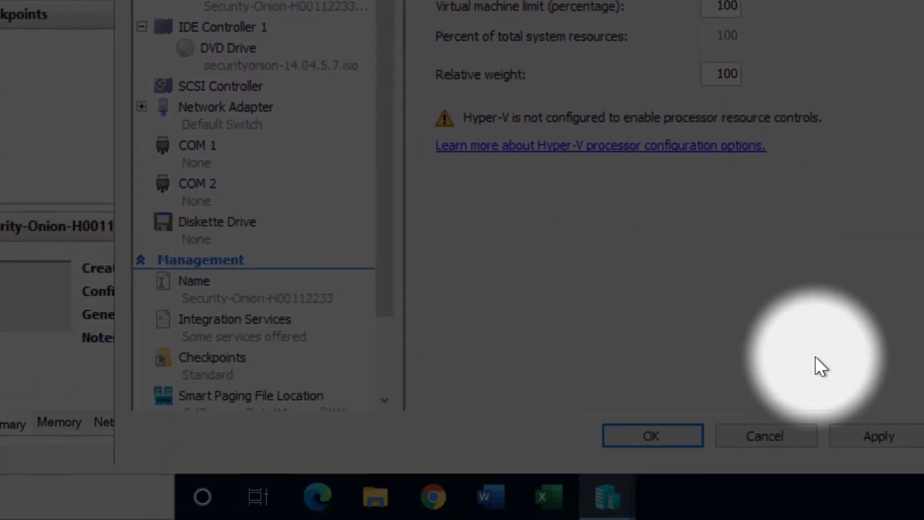
{"action": "left_click", "coordinate": [857, 431]}
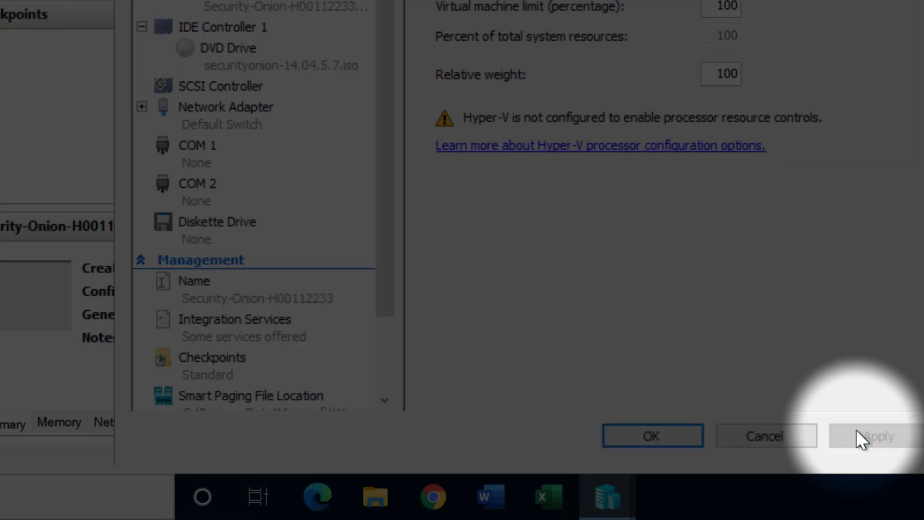
{"action": "left_click", "coordinate": [677, 429]}
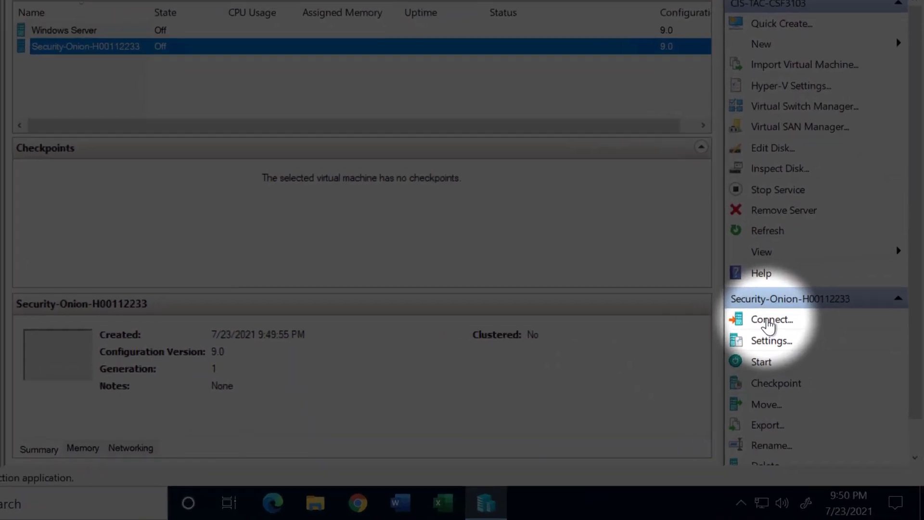
Connect to the Security-Onion VM and start it from the connection window.
{"action": "left_click", "coordinate": [770, 320]}
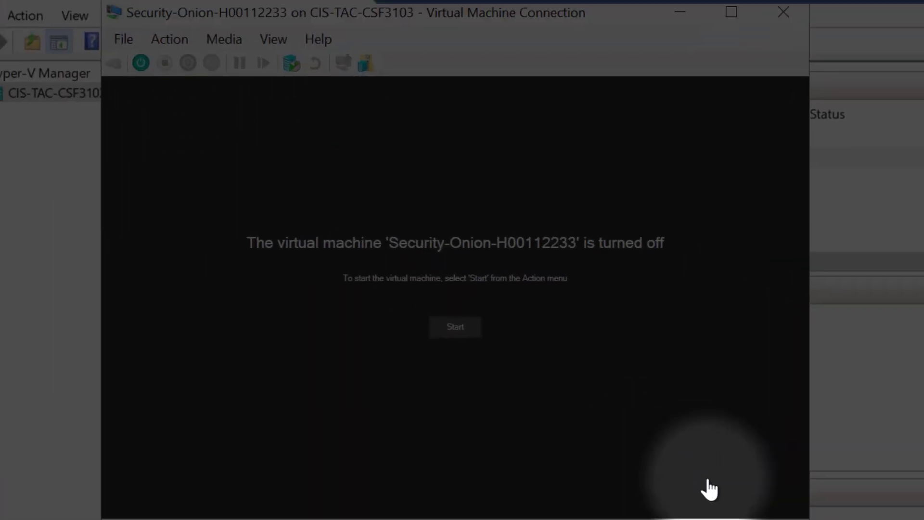
{"action": "left_click", "coordinate": [465, 328]}
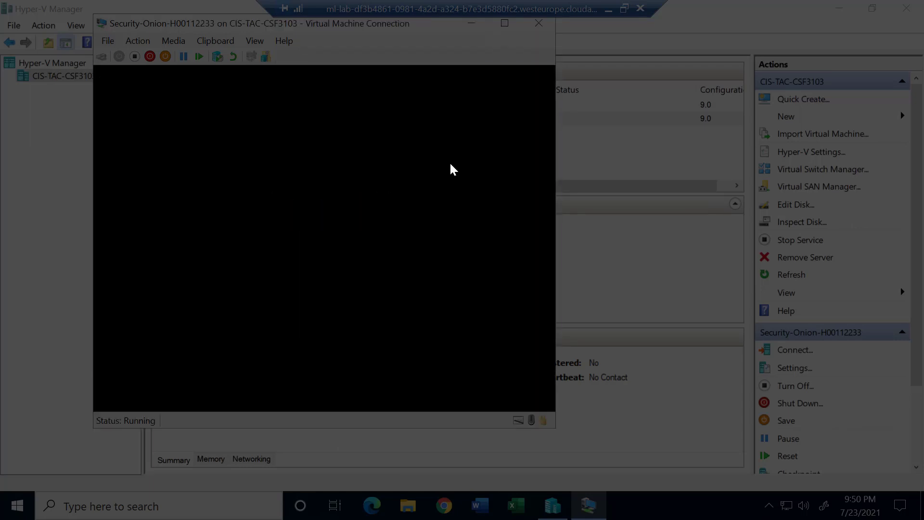
{"action": "left_click", "coordinate": [450, 165]}
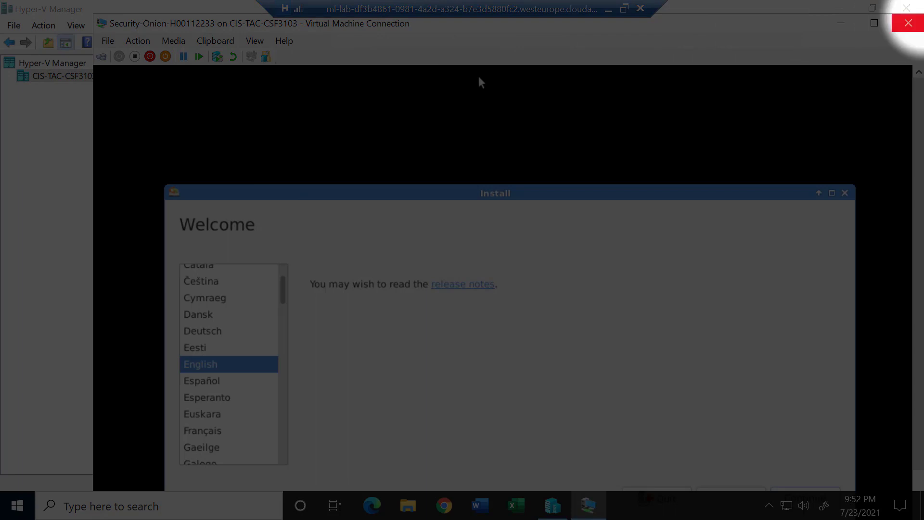
Maximize the VM console and continue past the Welcome page with English selected.
{"action": "left_click", "coordinate": [877, 28]}
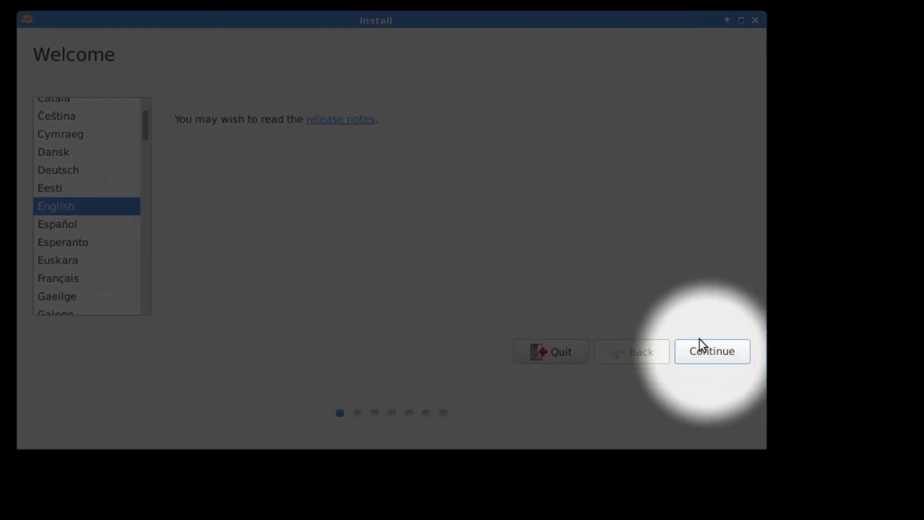
{"action": "left_click", "coordinate": [709, 357]}
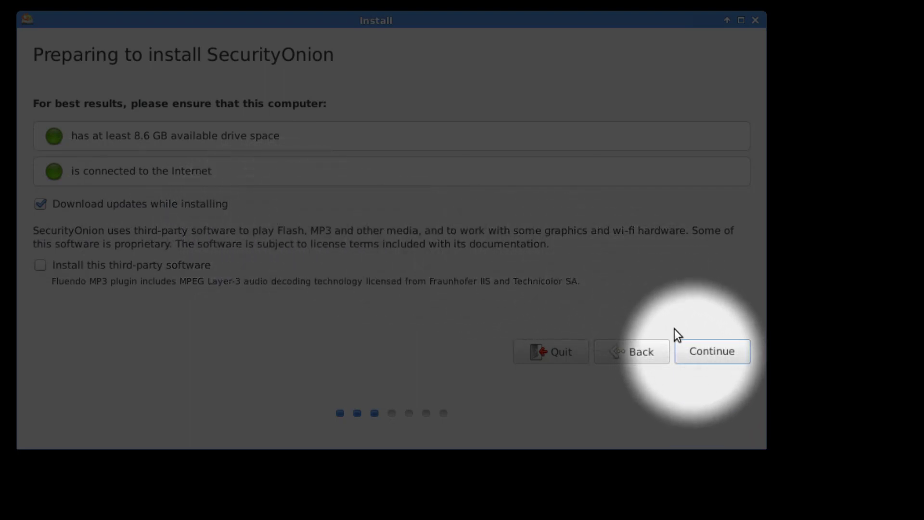
Choose Erase disk and install SecurityOnion, confirming the ext4 and swap partition changes.
{"action": "left_click", "coordinate": [695, 356]}
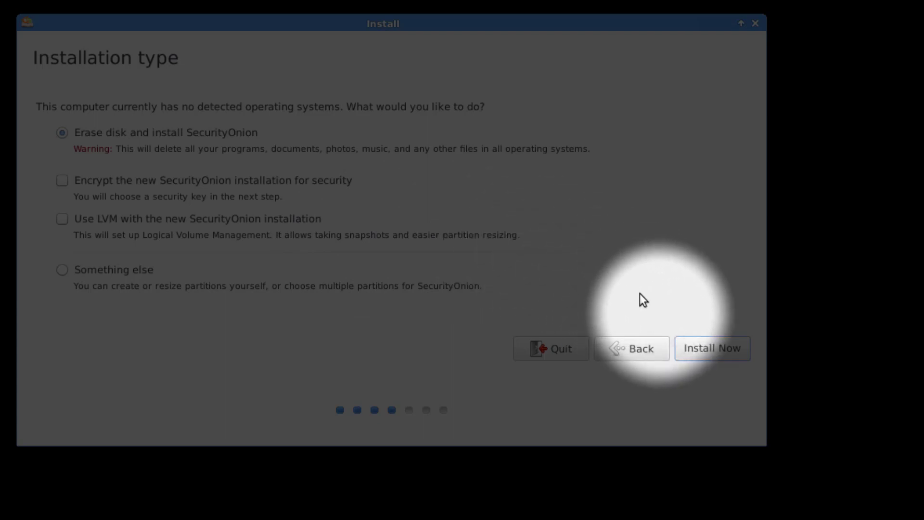
{"action": "left_click", "coordinate": [695, 344]}
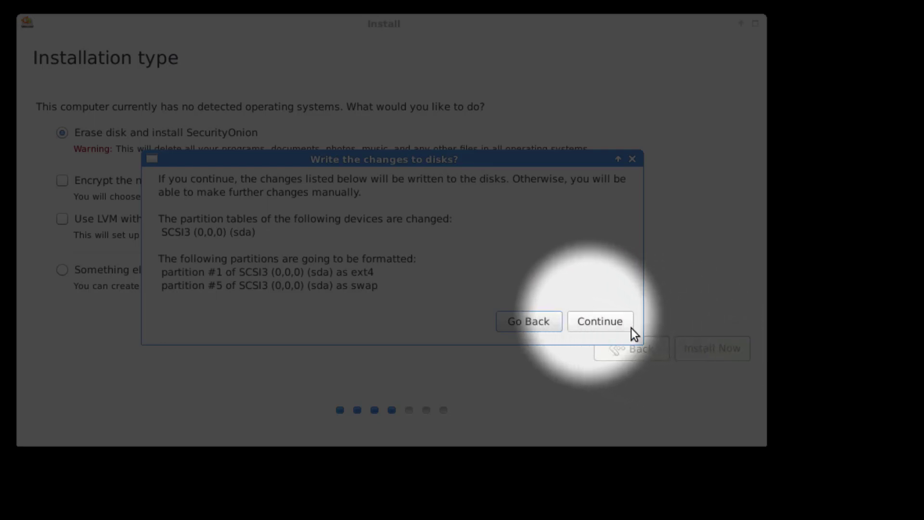
{"action": "left_click", "coordinate": [588, 314]}
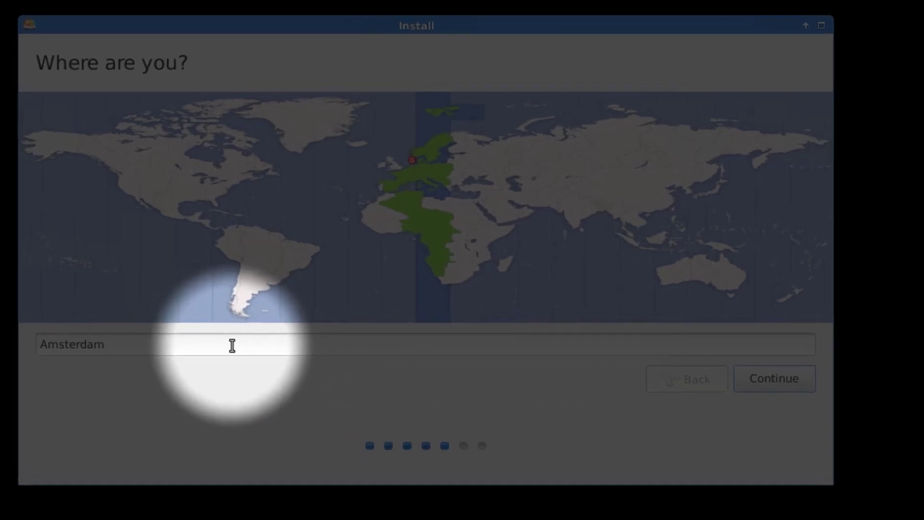
Replace Amsterdam with Abu Dhabi as the location and keep the English (US) keyboard.
{"action": "left_click", "coordinate": [232, 345]}
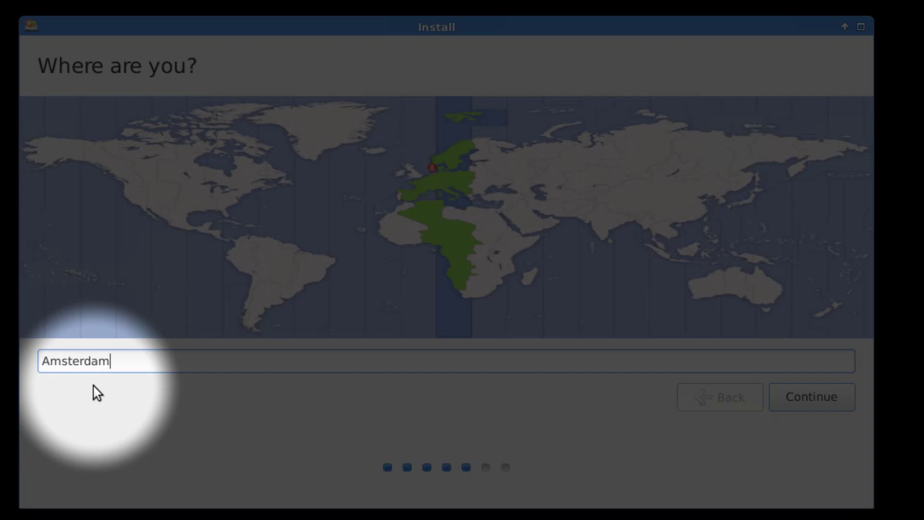
{"action": "key", "text": "BackSpace"}
{"action": "key", "text": "BackSpace"}
{"action": "key", "text": "BackSpace"}
{"action": "key", "text": "BackSpace"}
{"action": "key", "text": "BackSpace"}
{"action": "key", "text": "BackSpace"}
{"action": "key", "text": "BackSpace"}
{"action": "key", "text": "BackSpace"}
{"action": "key", "text": "BackSpace"}
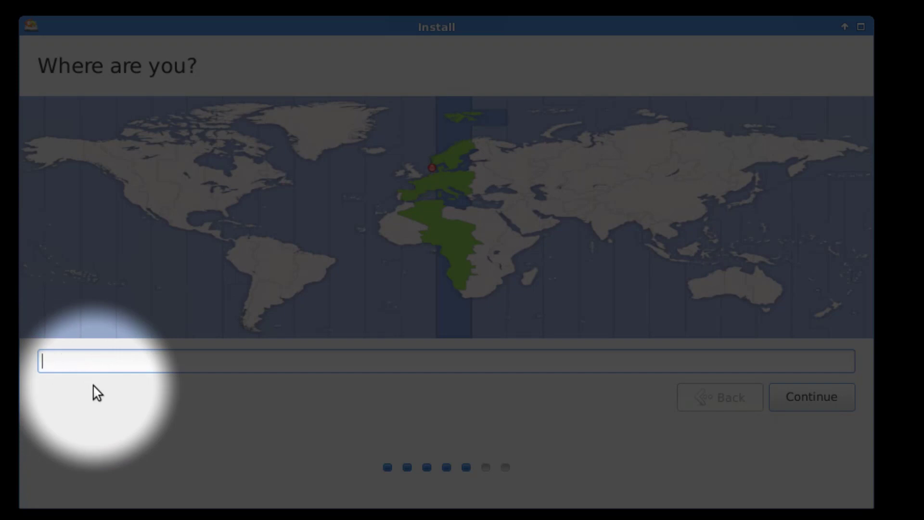
{"action": "type", "text": "Abu "}
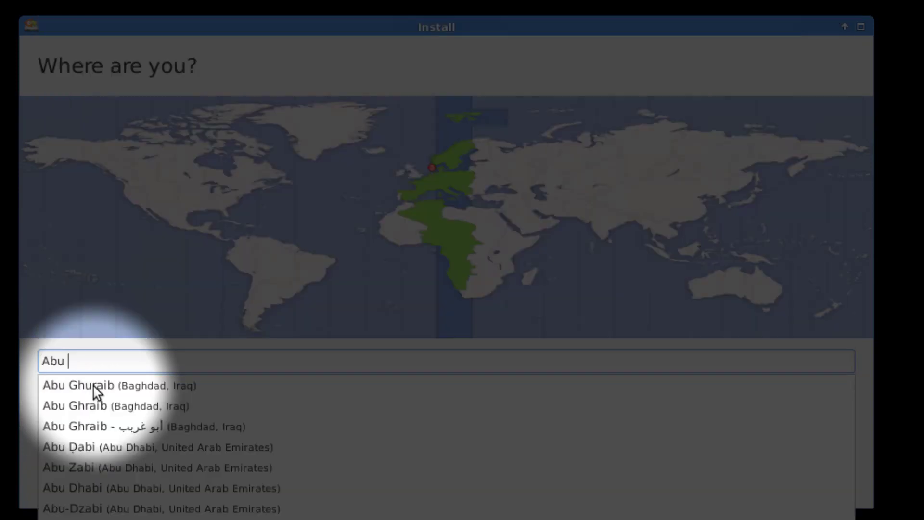
{"action": "type", "text": "Dhabi"}
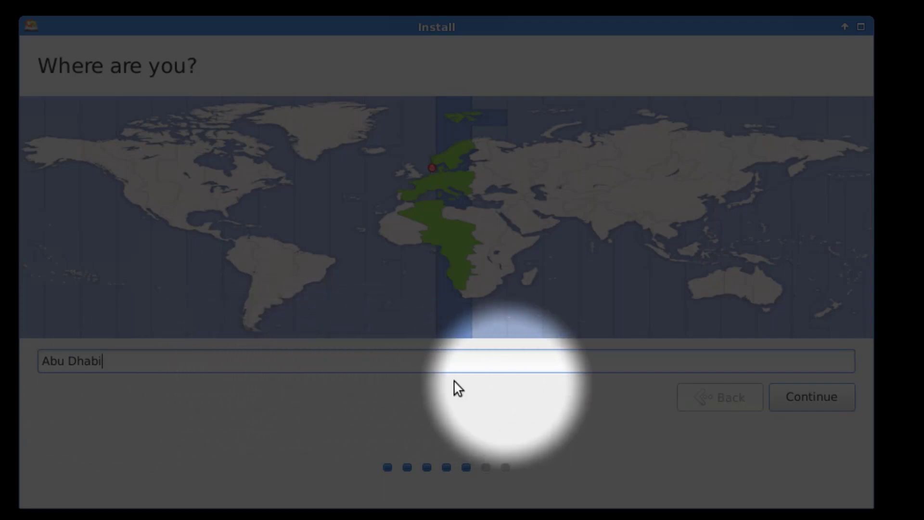
{"action": "left_click", "coordinate": [810, 409]}
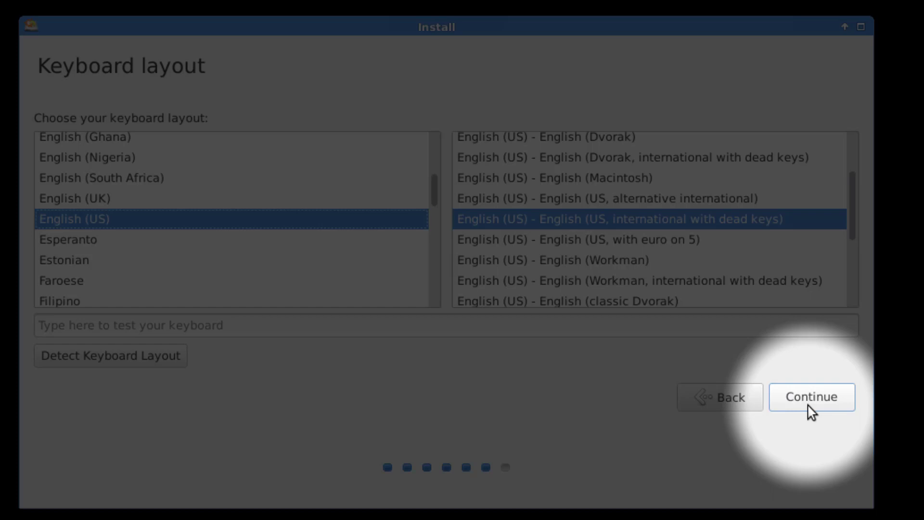
{"action": "left_click", "coordinate": [810, 407]}
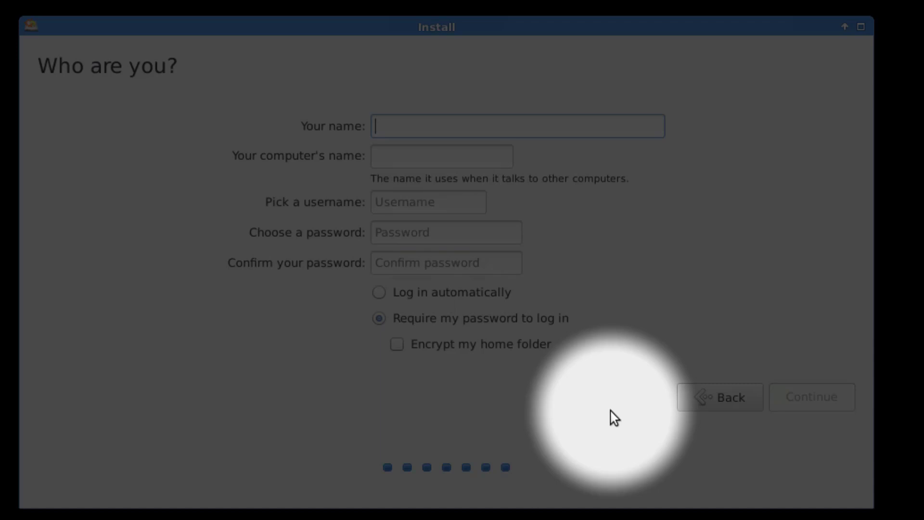
Enter the account name, set and confirm a password, start installing, and enlarge the console window.
{"action": "type", "text": "H"}
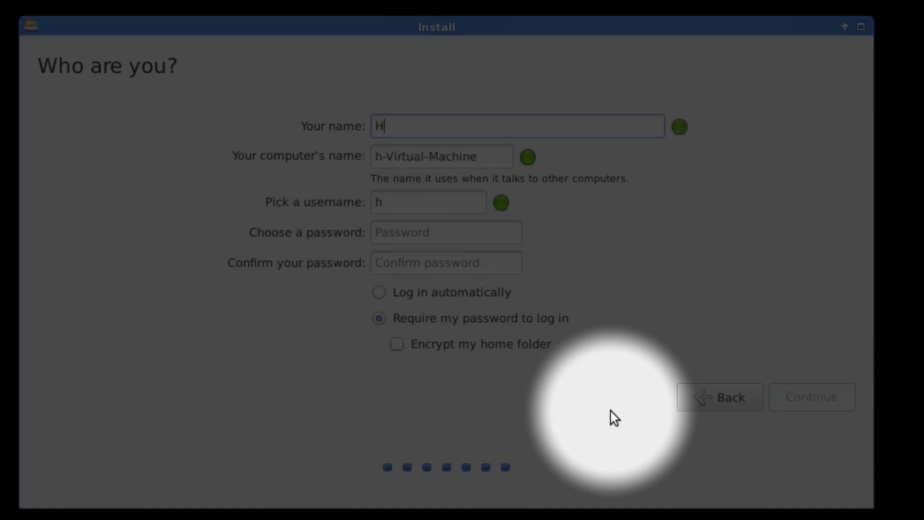
{"action": "type", "text": "CT"}
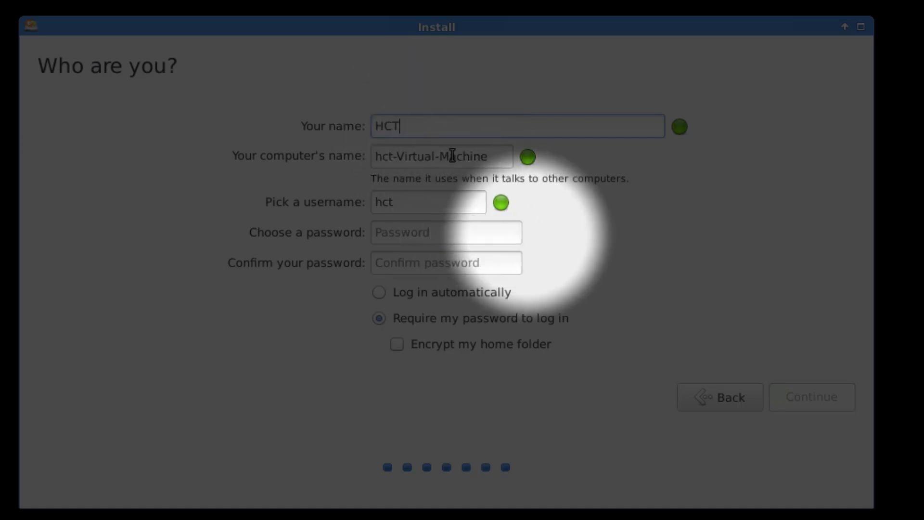
{"action": "left_click", "coordinate": [475, 229]}
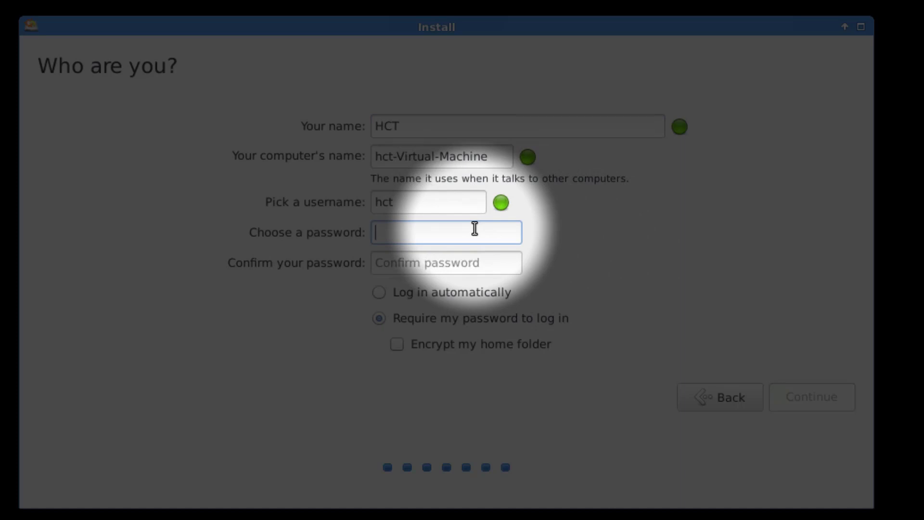
{"action": "type", "text": "hct"}
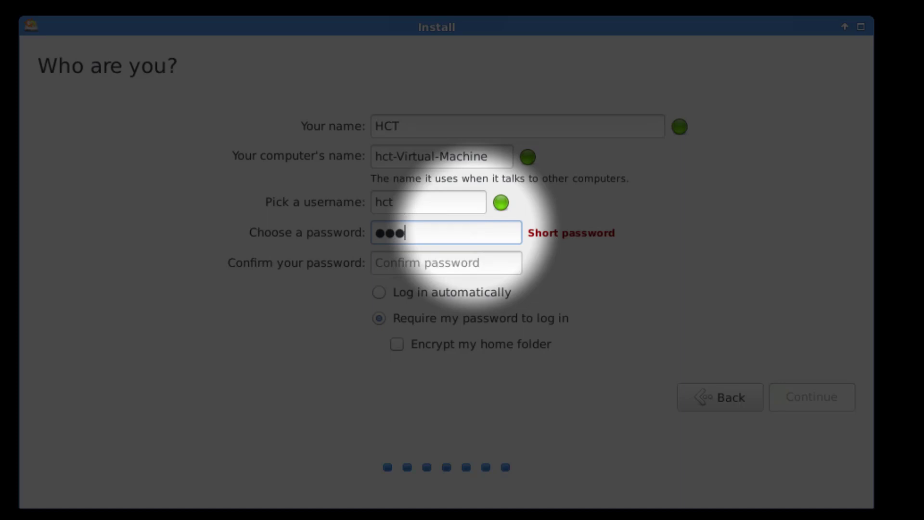
{"action": "type", "text": "1234"}
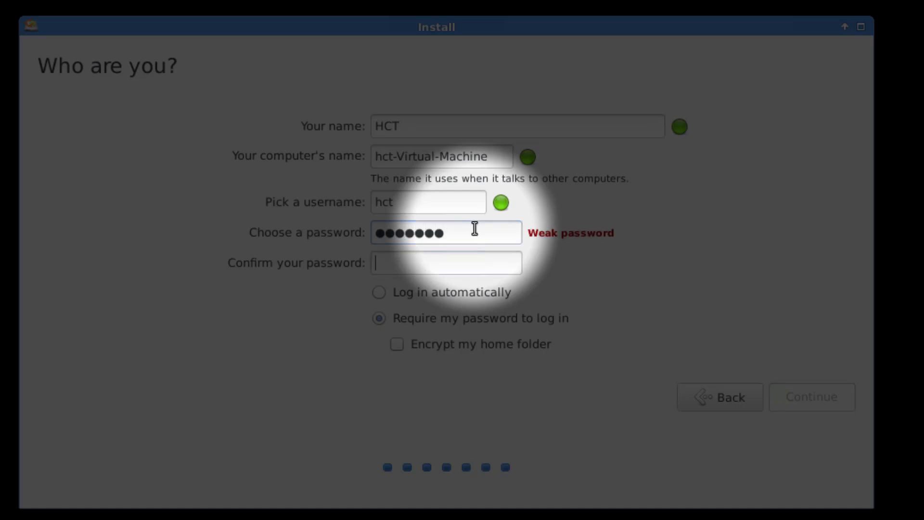
{"action": "key", "text": "Tab"}
{"action": "type", "text": "hct123"}
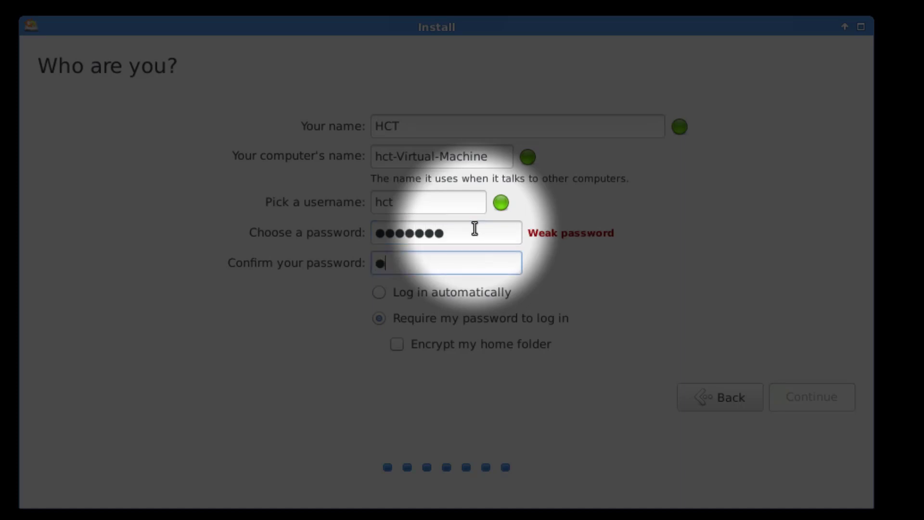
{"action": "type", "text": "4"}
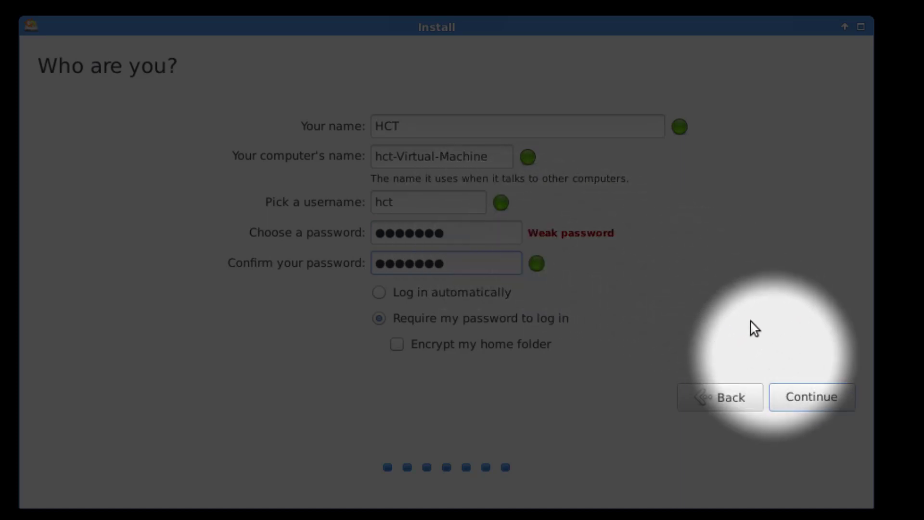
{"action": "left_click", "coordinate": [796, 405]}
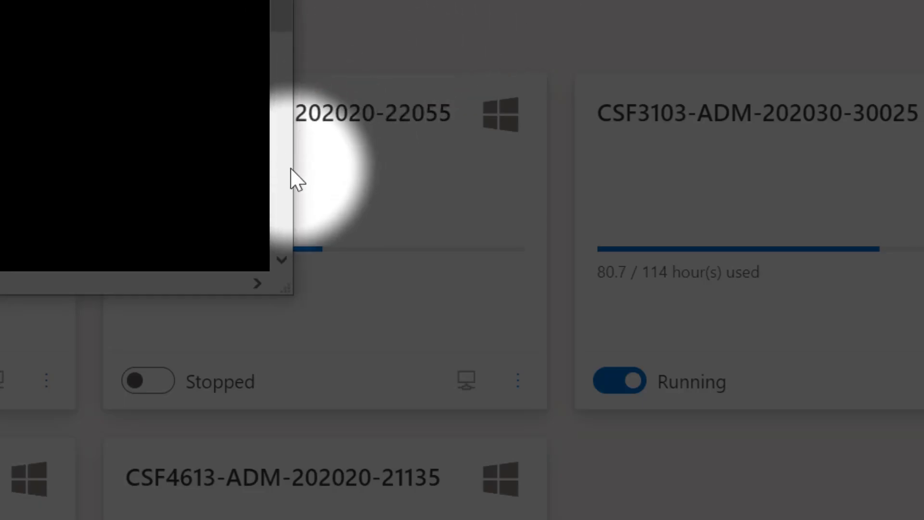
{"action": "left_click_drag", "start_coordinate": [293, 175], "coordinate": [887, 366]}
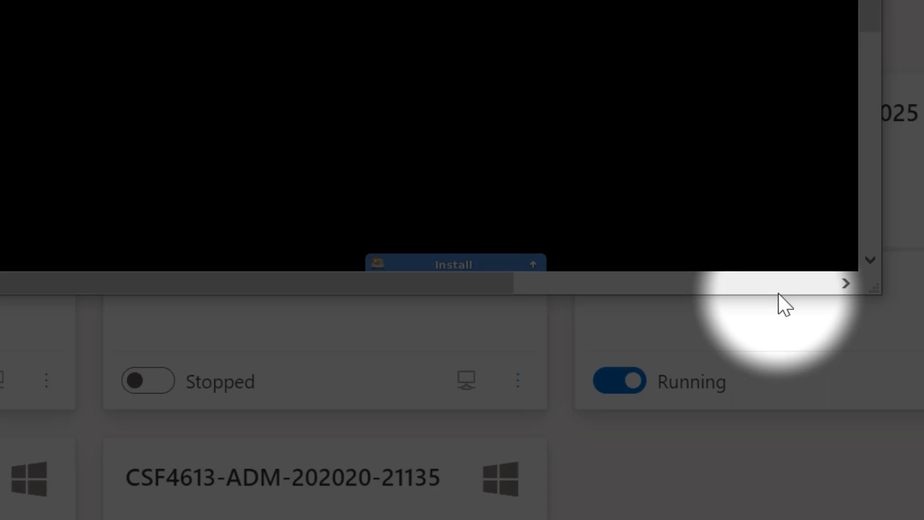
{"action": "left_click_drag", "start_coordinate": [778, 301], "coordinate": [804, 512]}
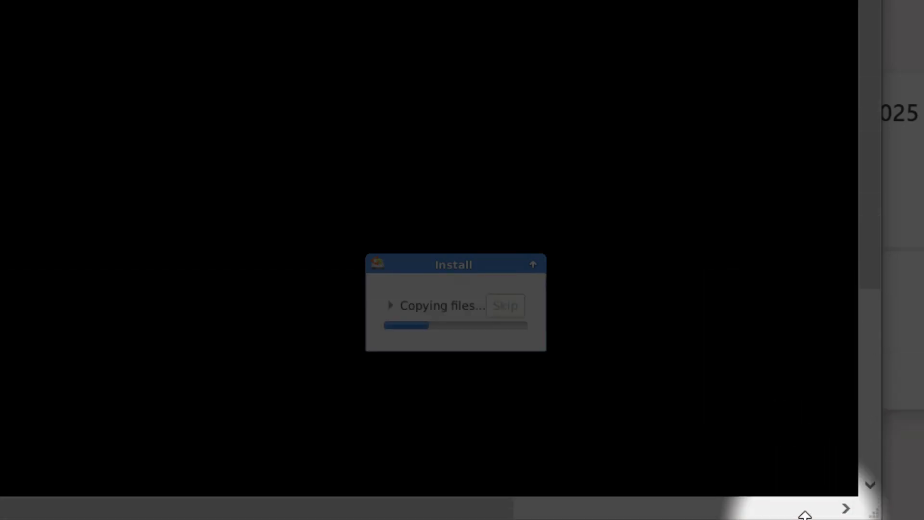